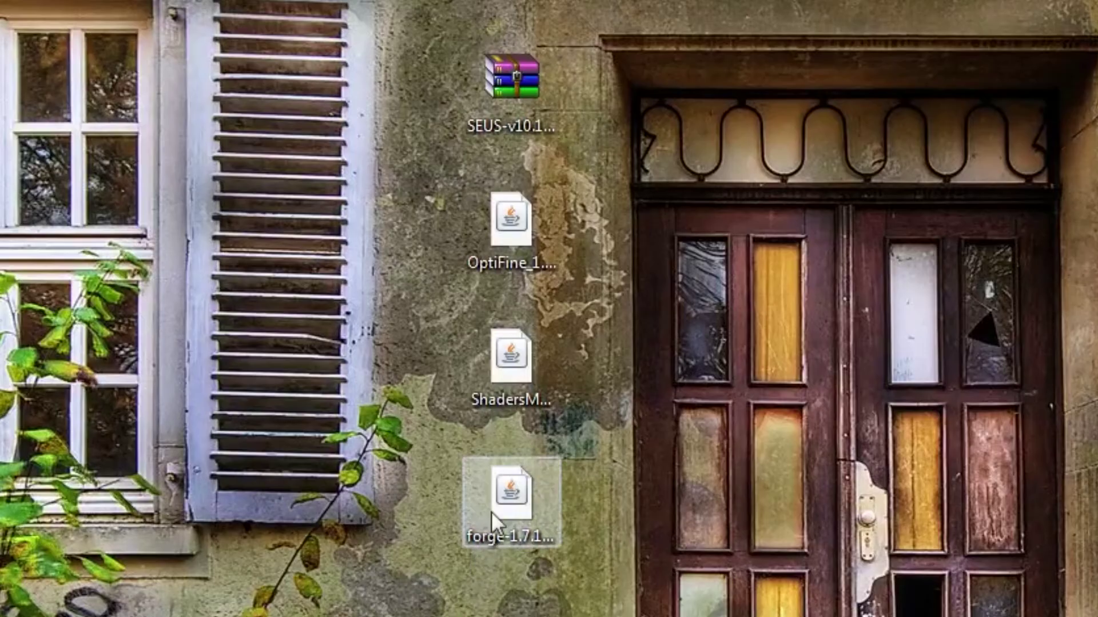
click(454, 322)
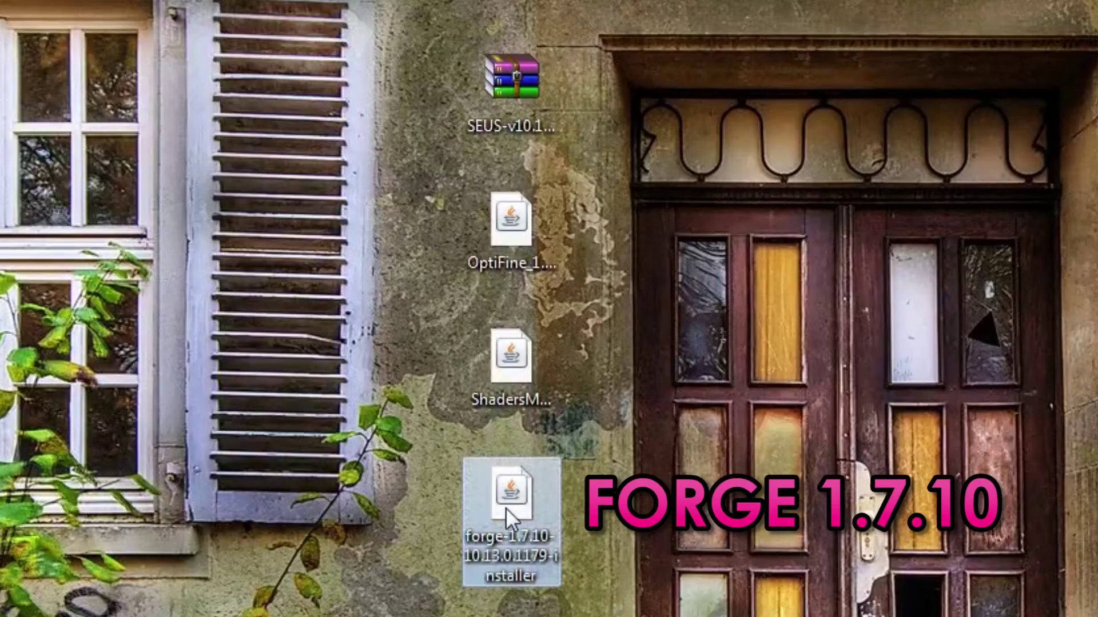
click(531, 370)
click(496, 214)
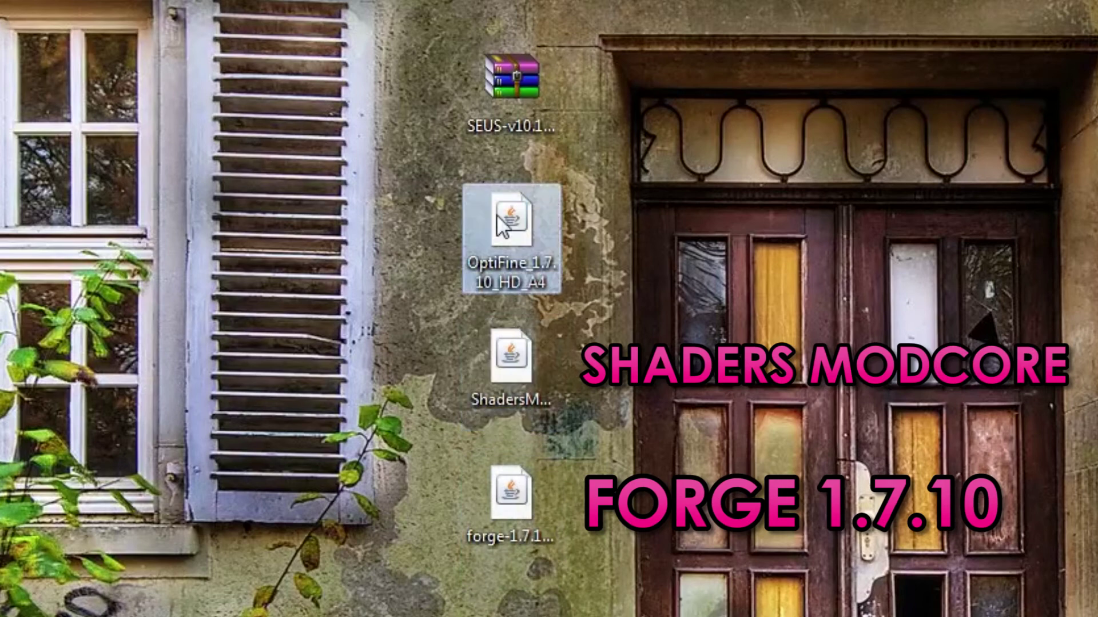
click(506, 84)
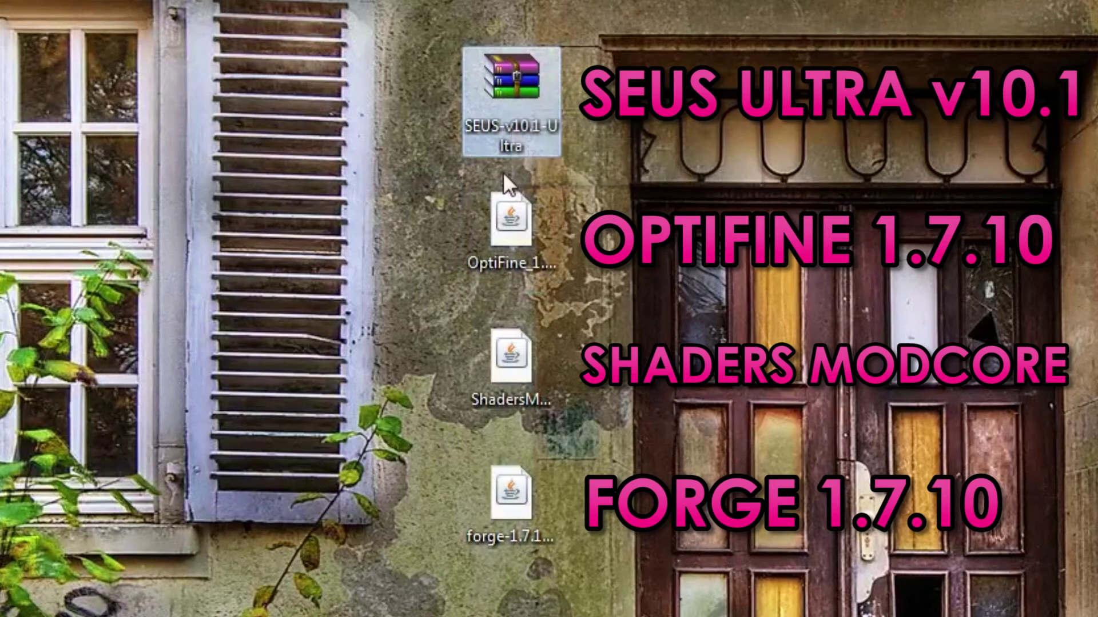
click(687, 113)
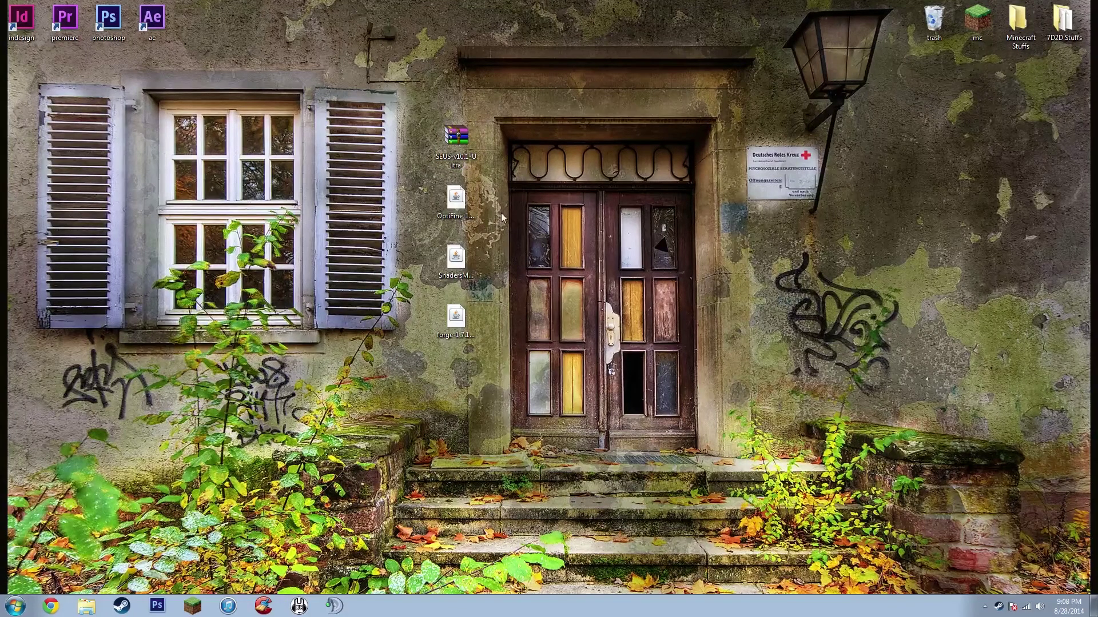
Run the forge-1.7.10-10.13.0.1179 installer from the desktop and install the client into the .minecraft folder
double_click(459, 319)
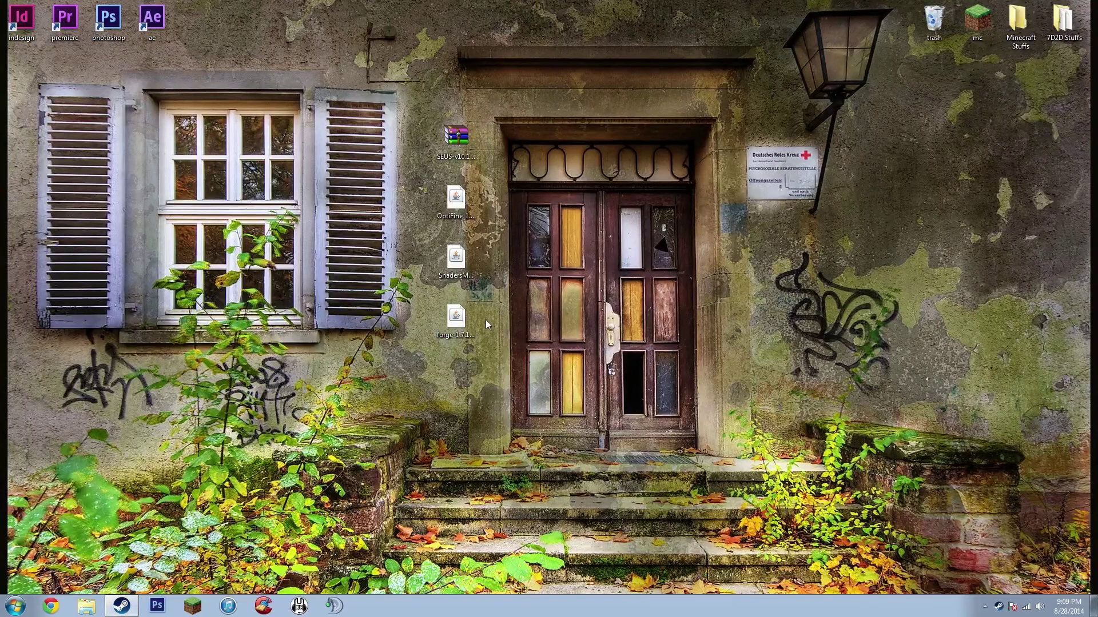
click(462, 322)
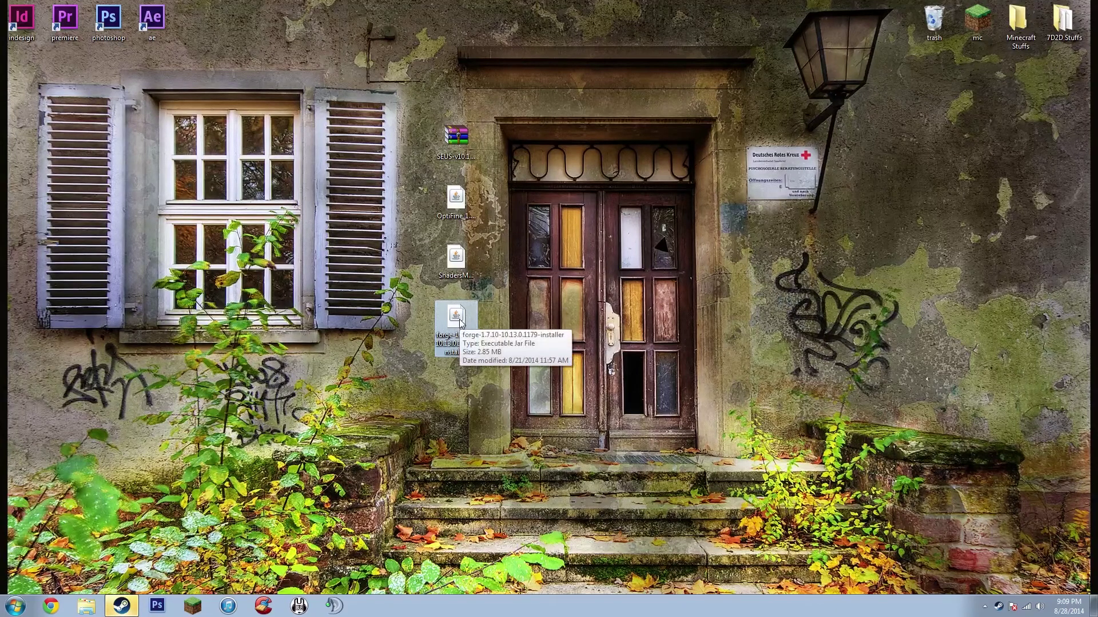
double_click(461, 321)
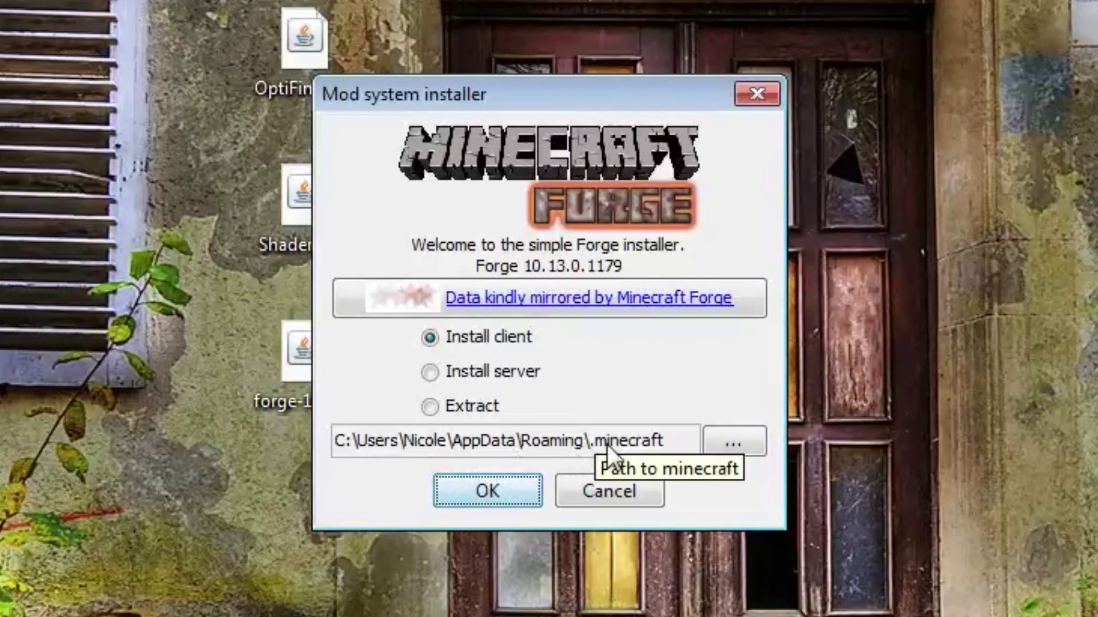
click(508, 485)
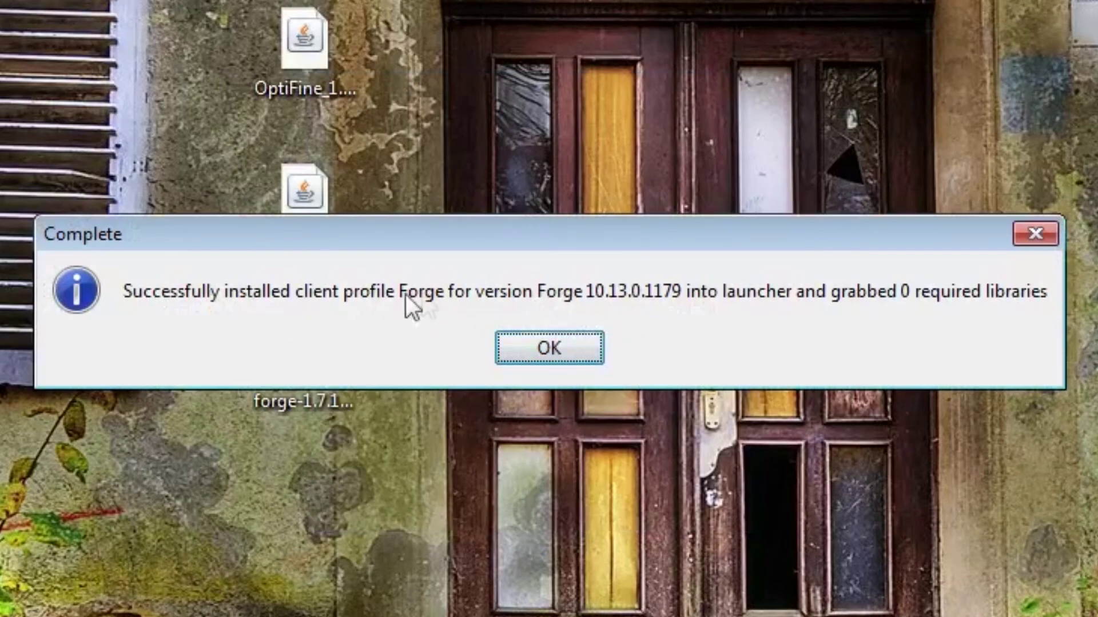
click(548, 352)
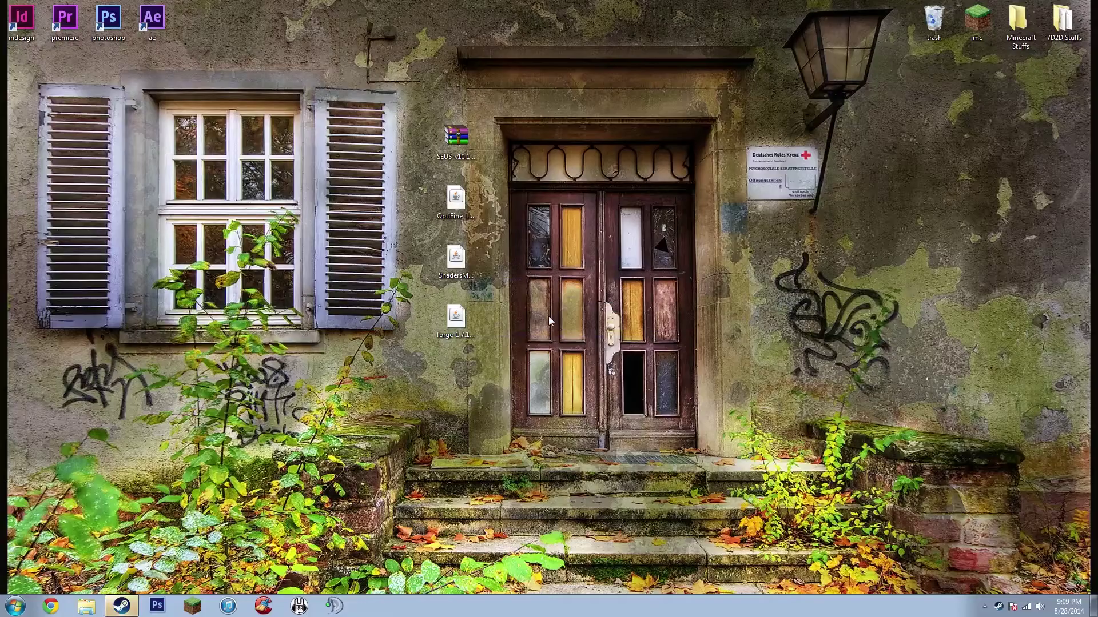
Go to %appdata% in a file explorer window and open the .minecraft folder
click(90, 611)
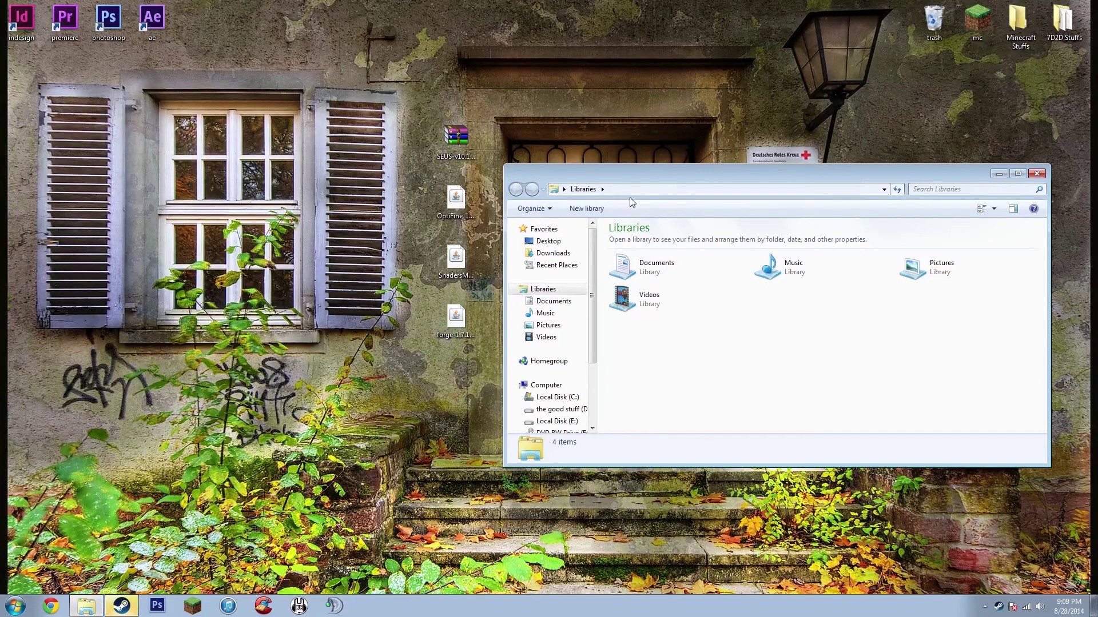
click(632, 193)
text(%)
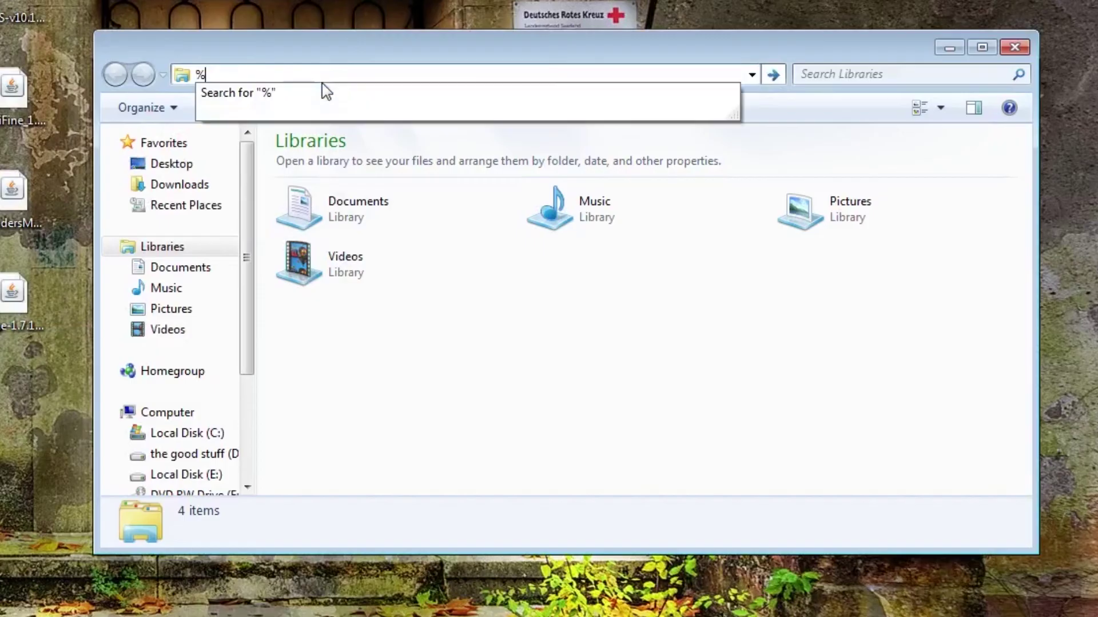
text(app)
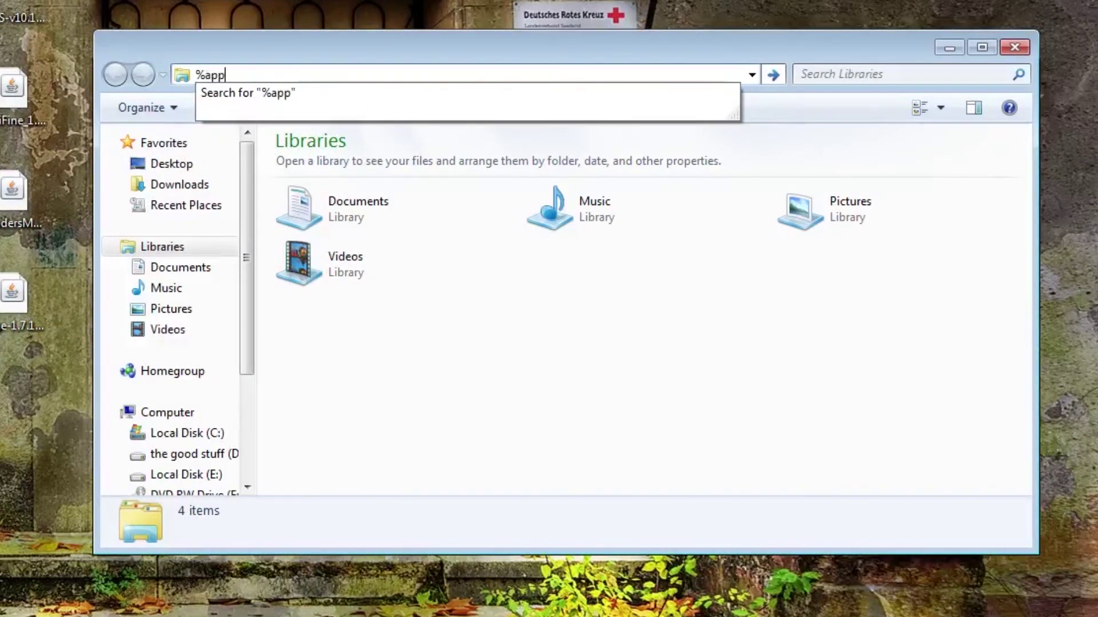
text(data%)
key(Return)
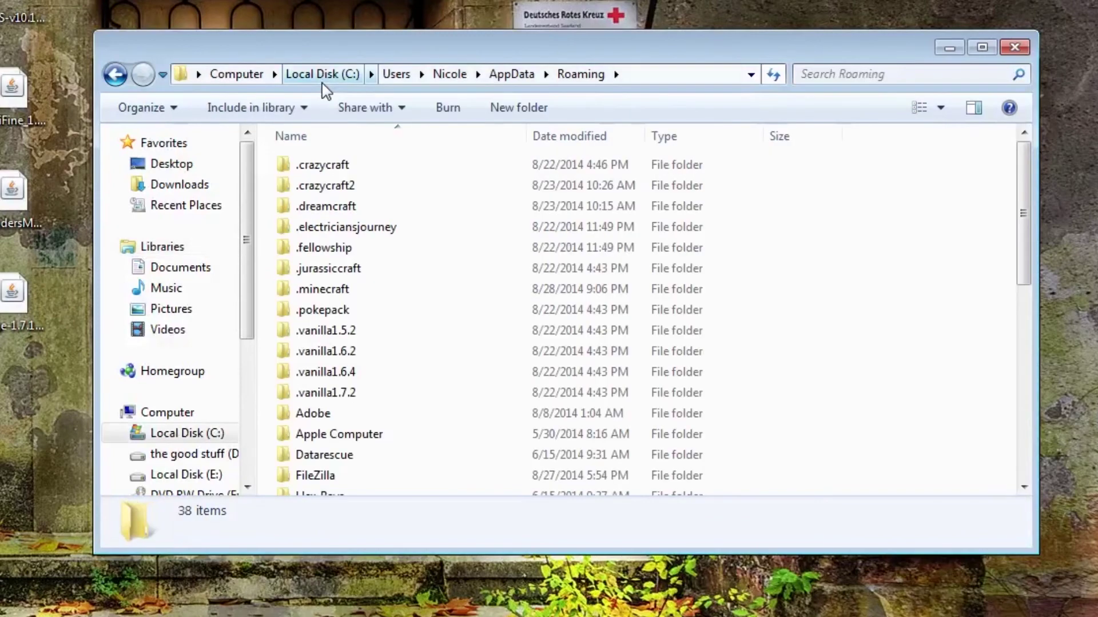
double_click(338, 290)
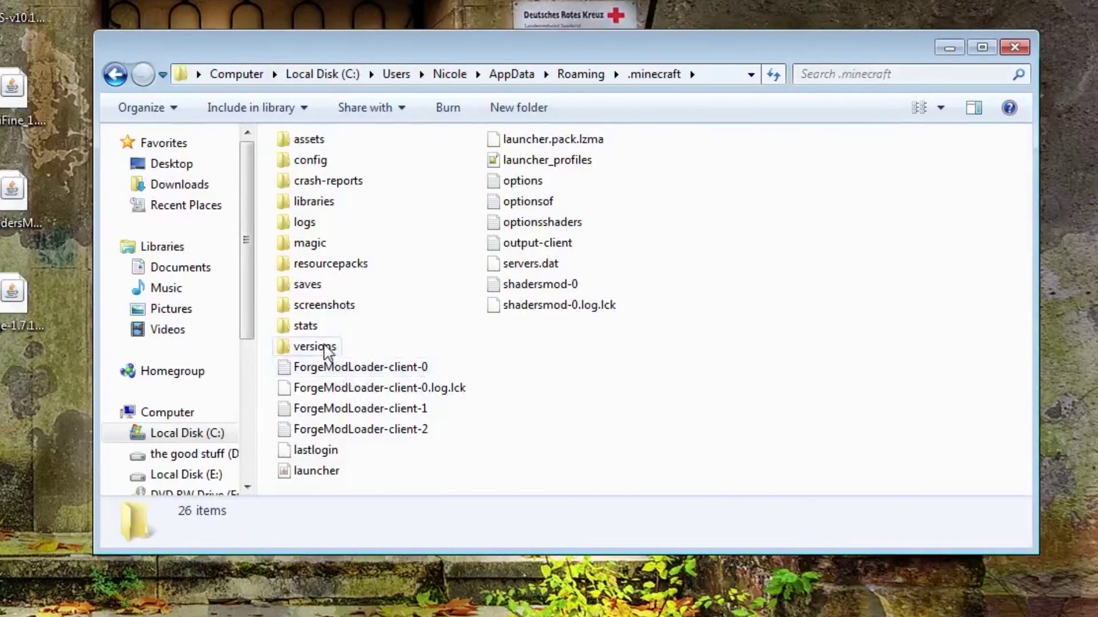
Create a new folder named mods inside .minecraft
right_click(669, 437)
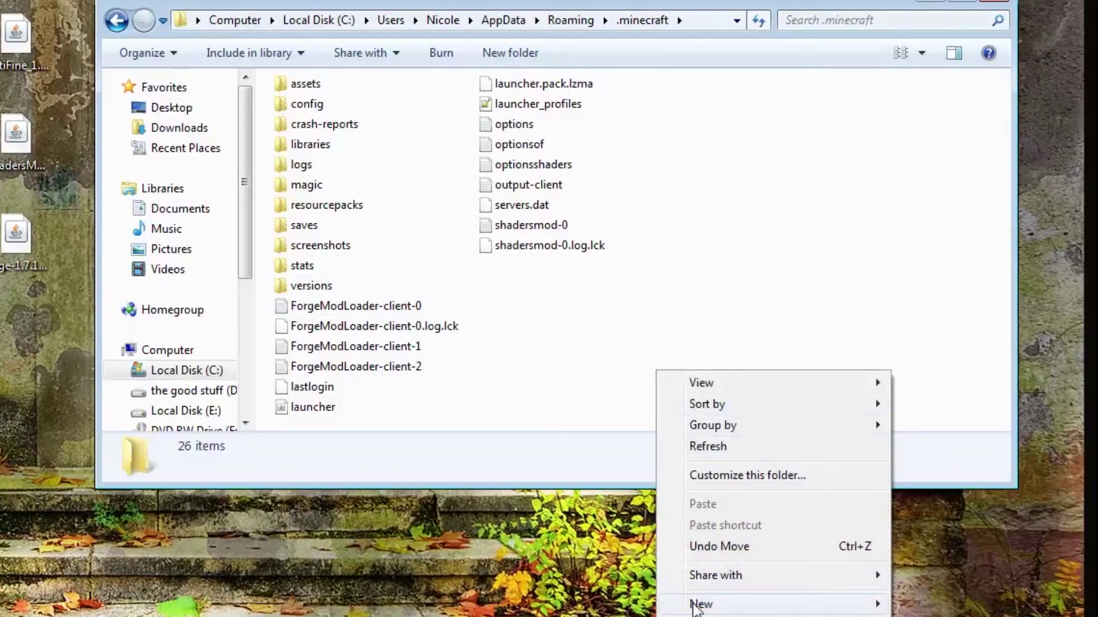
mouse_move(694, 606)
click(492, 323)
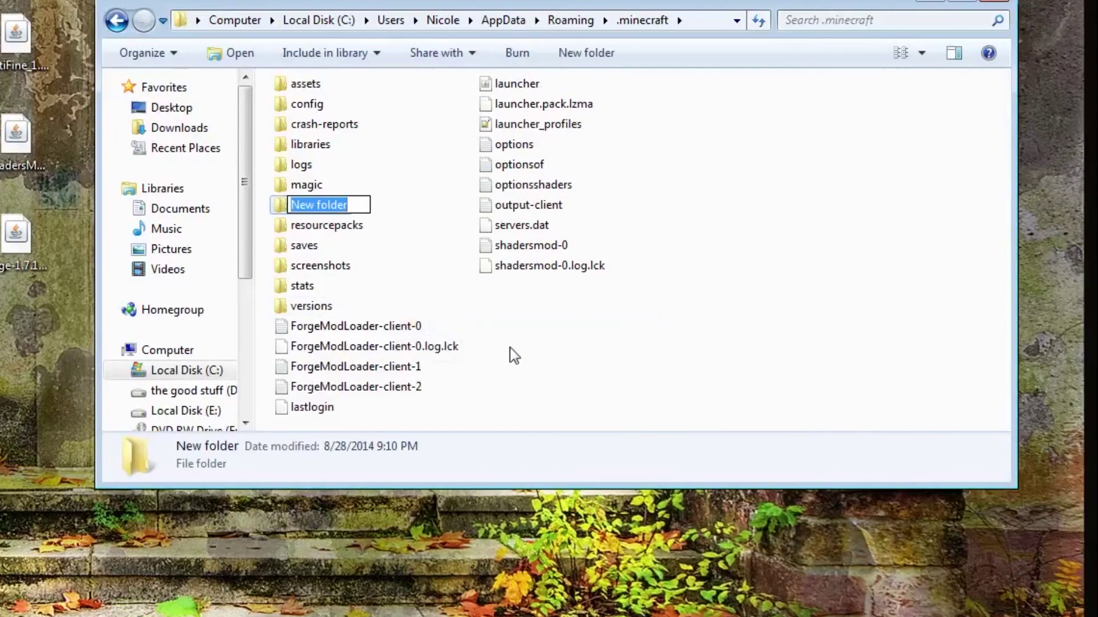
text(mods)
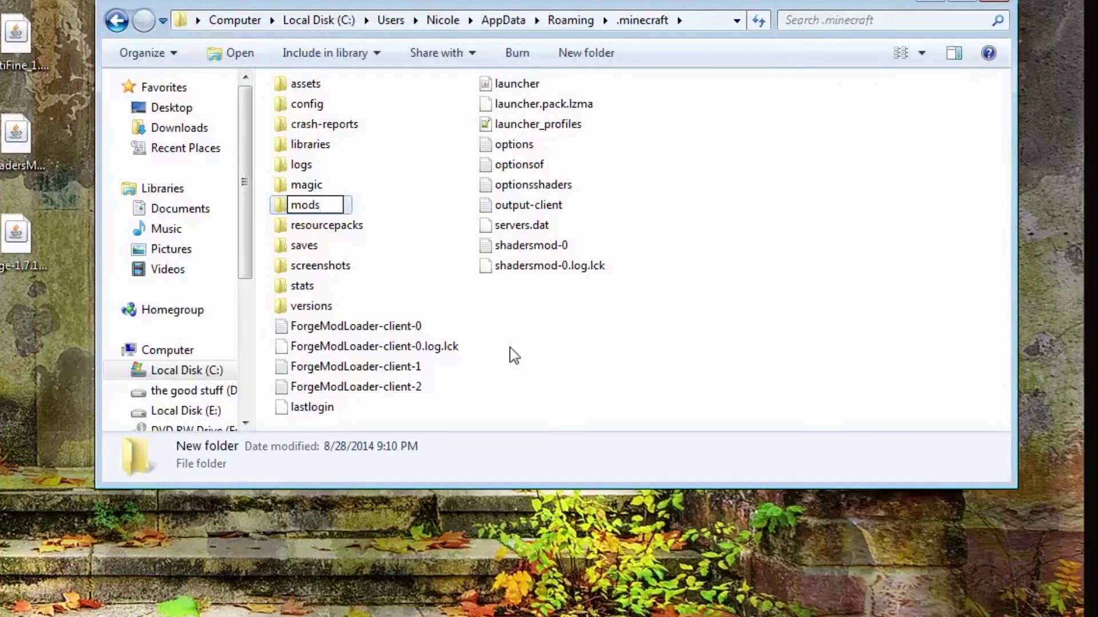
key(Return)
Create a second new folder named shaderpacks inside .minecraft
right_click(525, 343)
mouse_move(580, 571)
click(806, 293)
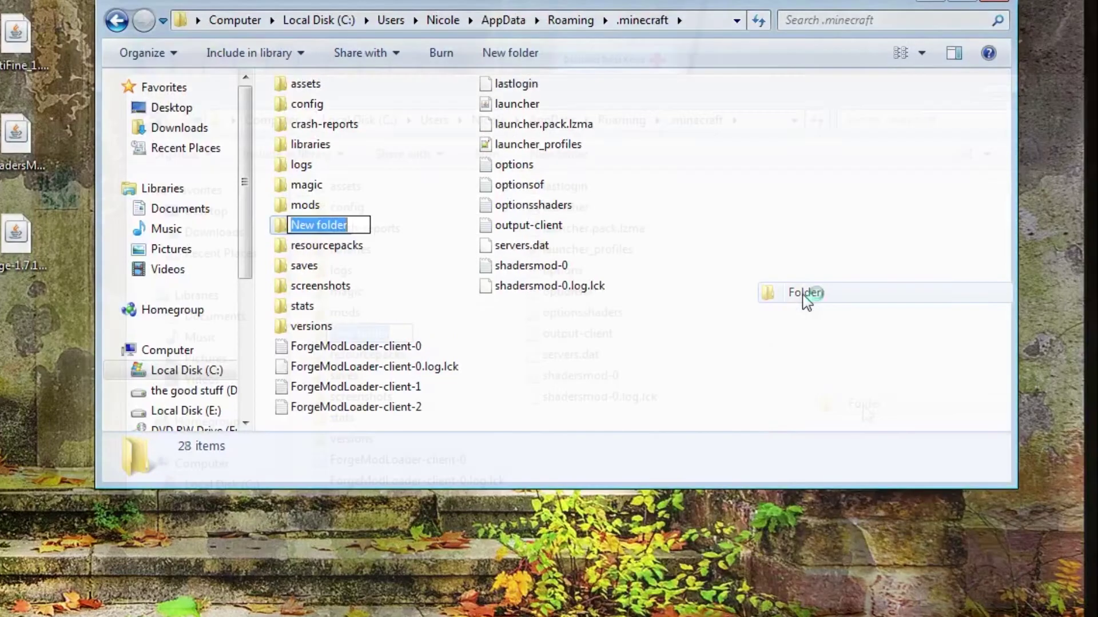
text(shaderp)
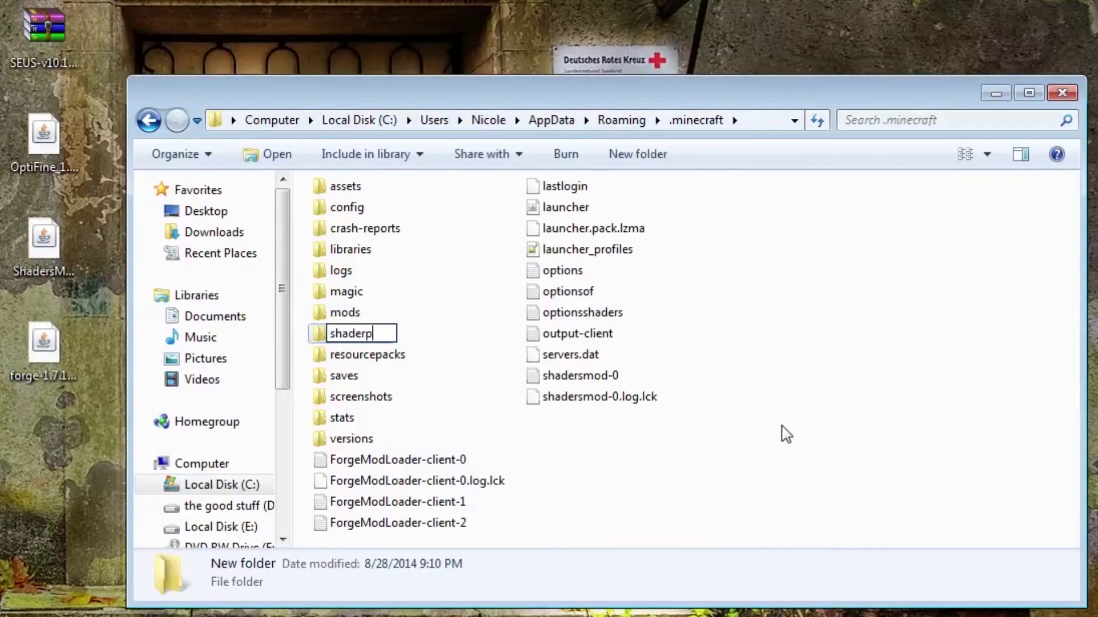
text(acks)
click(726, 449)
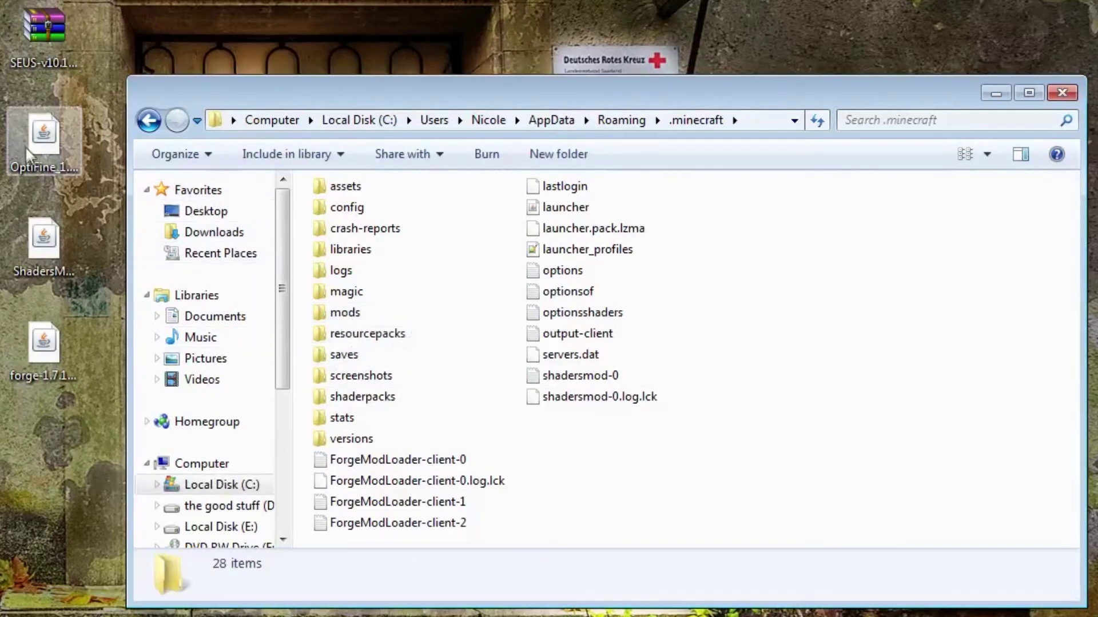
Move the OptiFine_1.7.10_HD_A4 and ShadersModCore-v2.3.18 files from the desktop into the mods folder and check its contents
click(43, 157)
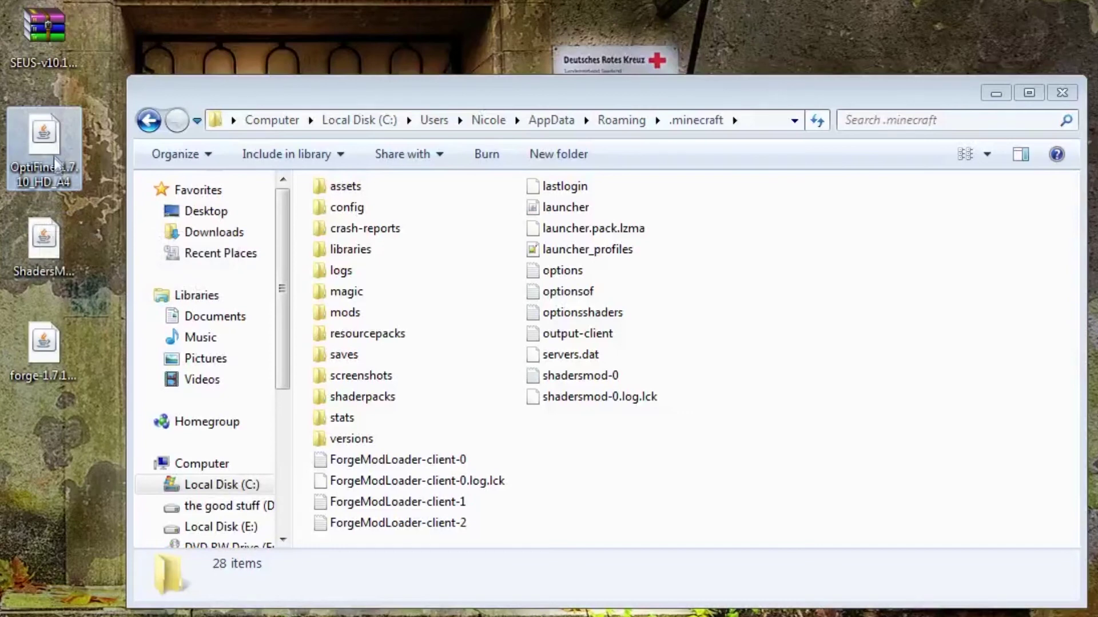
click(49, 244)
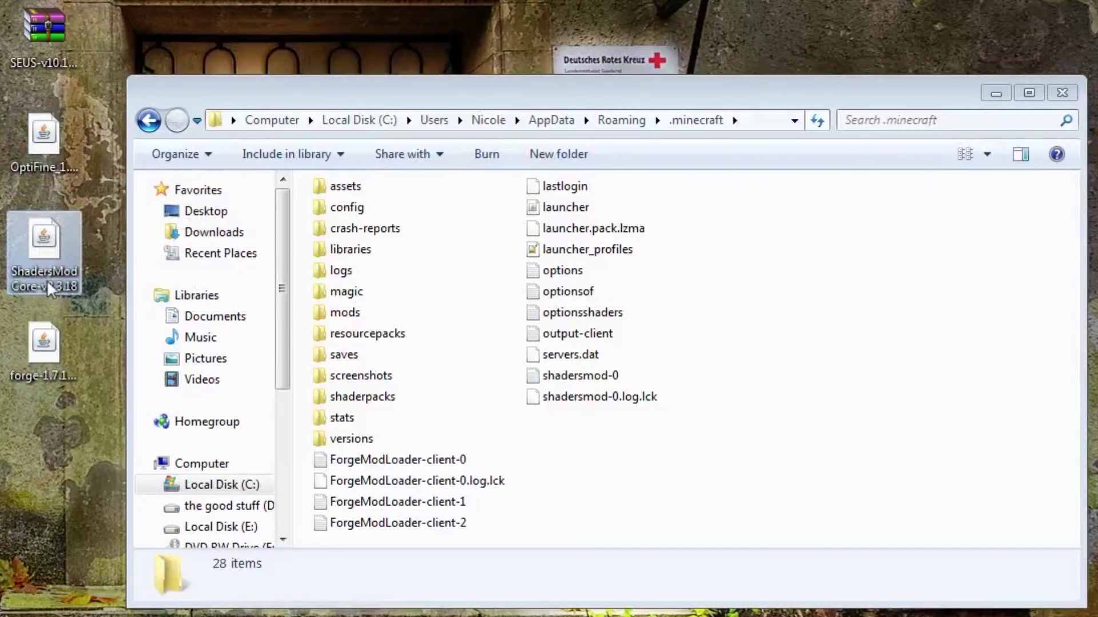
click(40, 47)
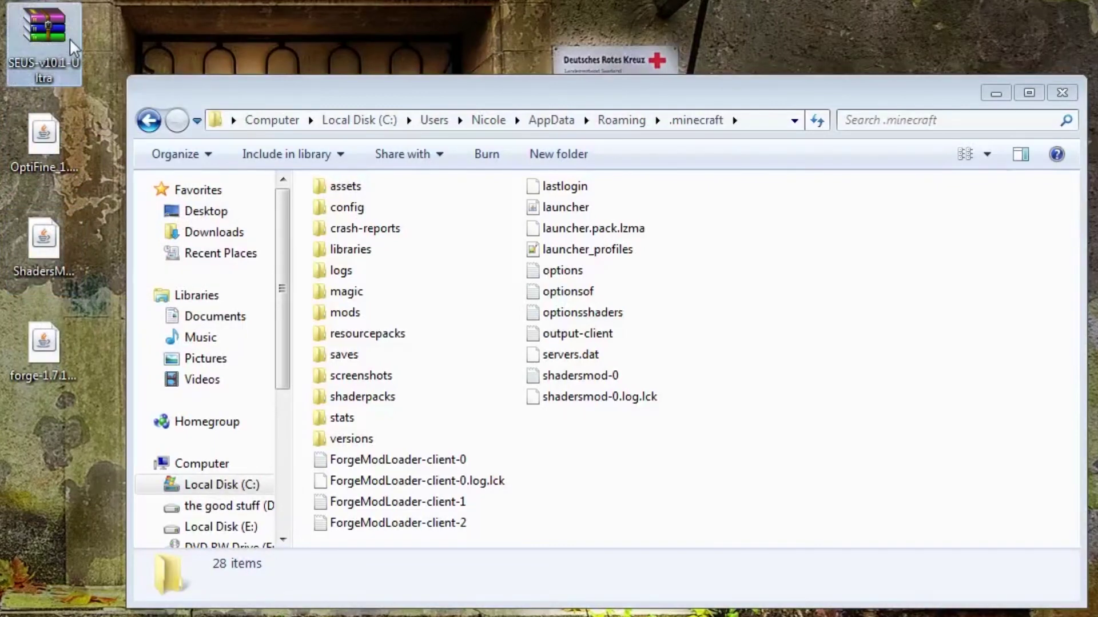
drag(2, 147, 343, 318)
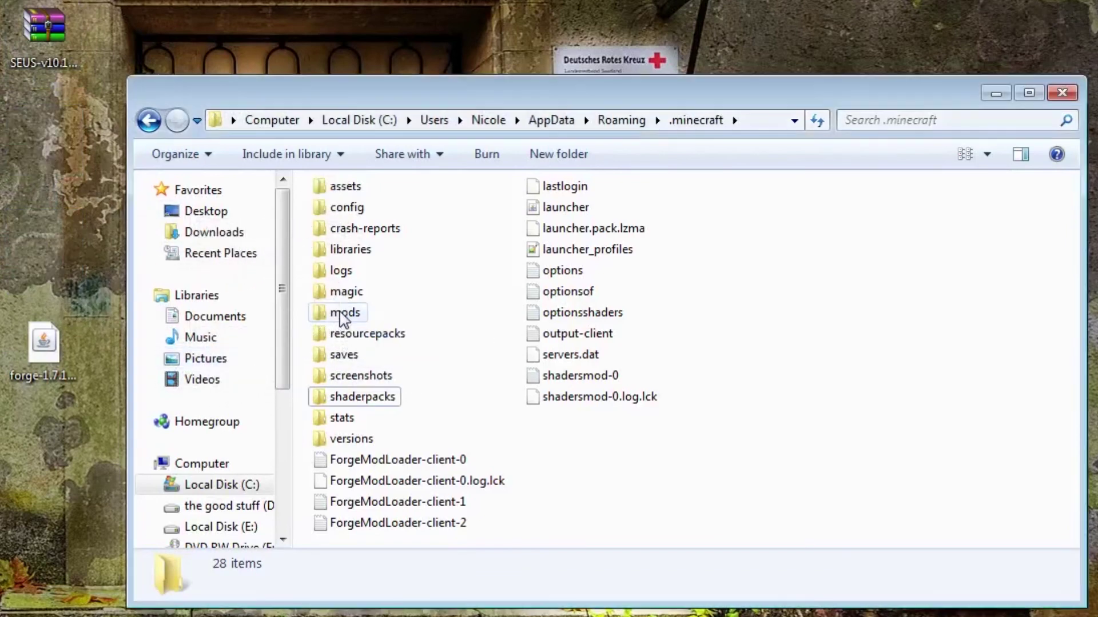
double_click(343, 313)
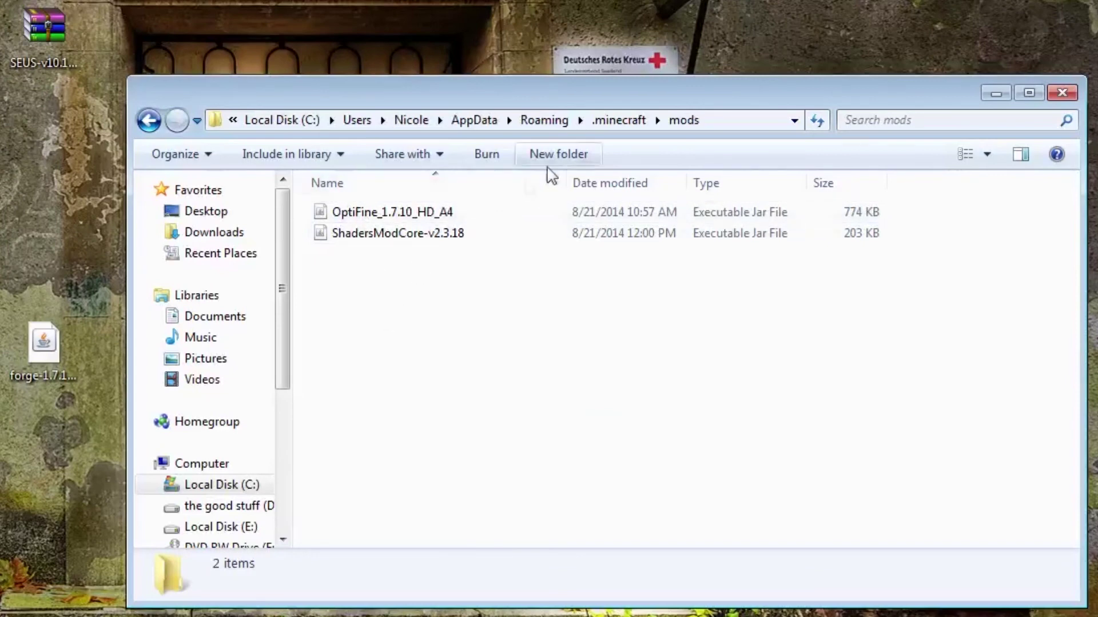
click(629, 117)
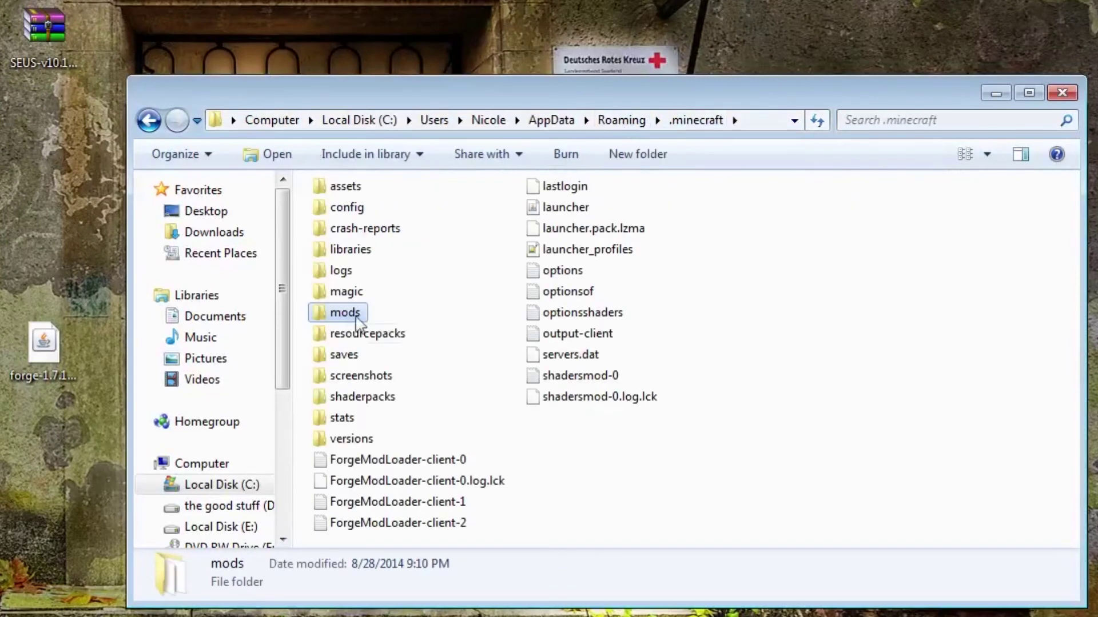
Open the shaderpacks folder and copy the file name of the SEUS-v10.1-Ultra archive on the desktop
click(354, 397)
double_click(355, 397)
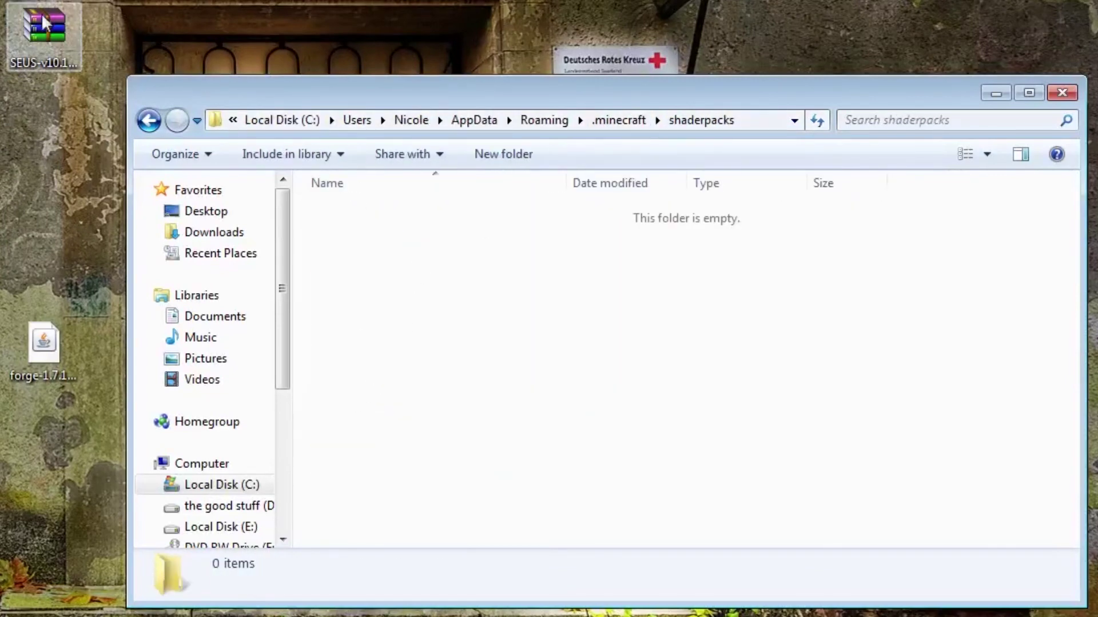
drag(45, 28, 101, 209)
click(74, 172)
key(ctrl+c)
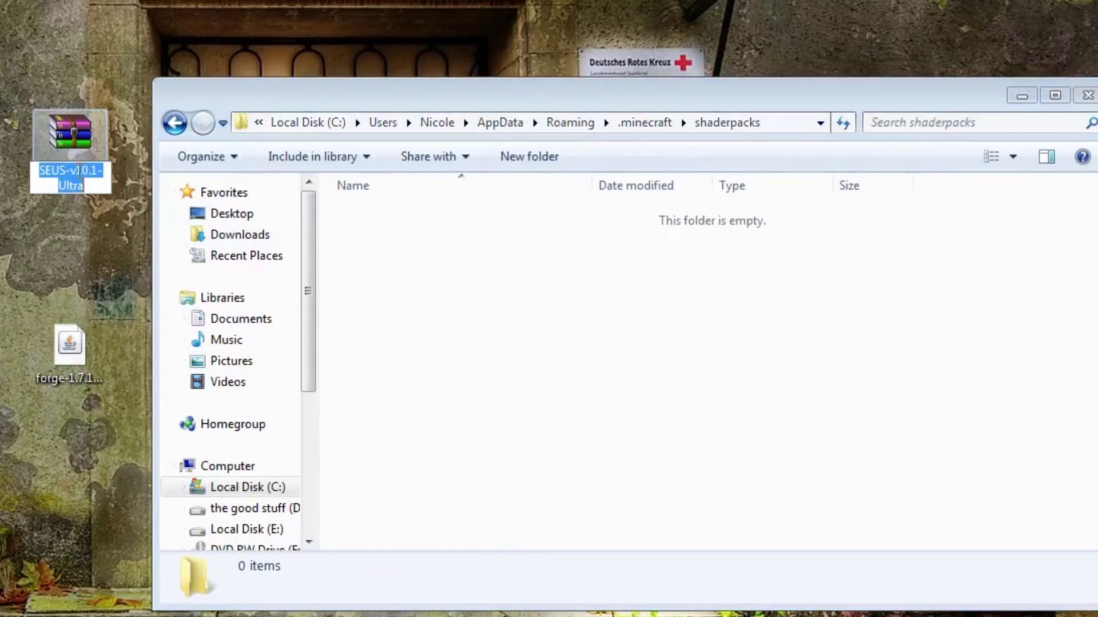
click(439, 269)
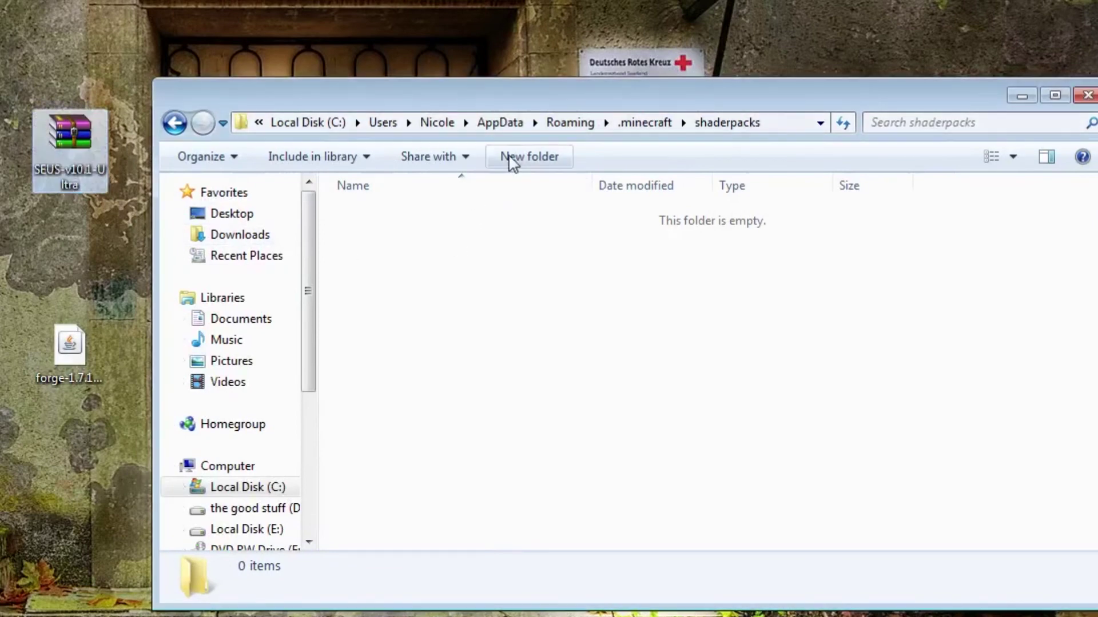
Create a folder in shaderpacks from the copied archive name, reworded to SEUS Ultra v10.1
click(510, 160)
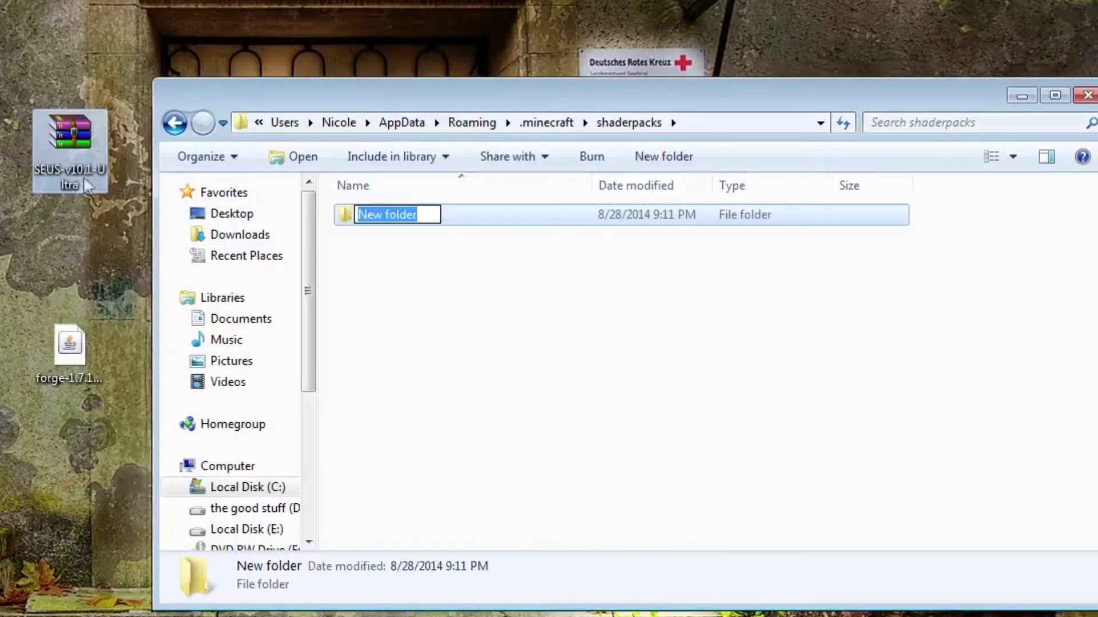
key(ctrl+v)
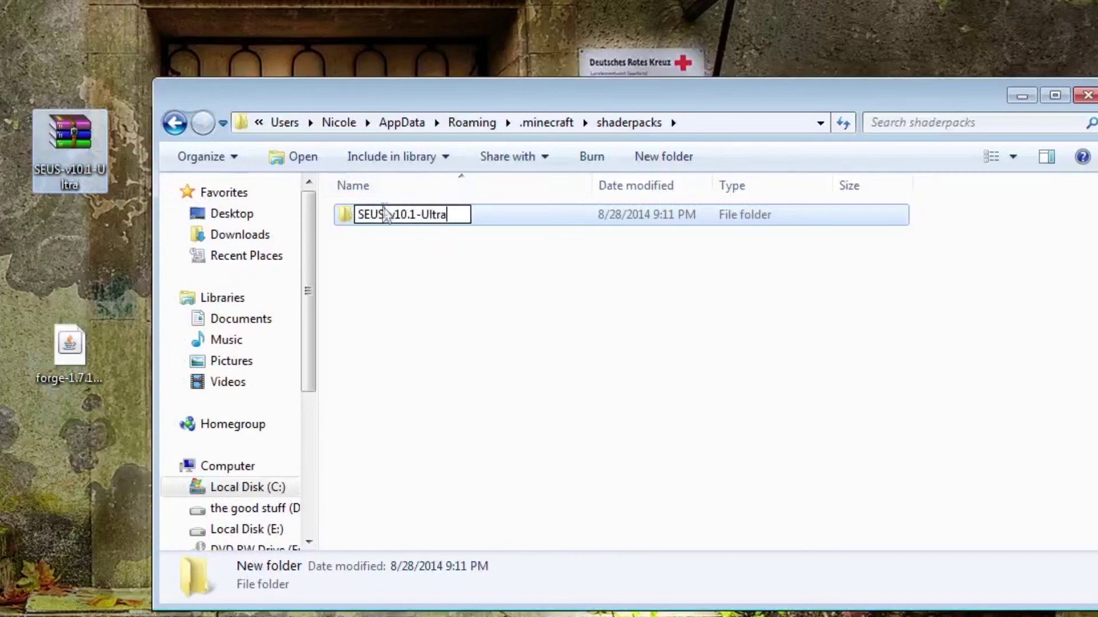
drag(384, 214, 422, 220)
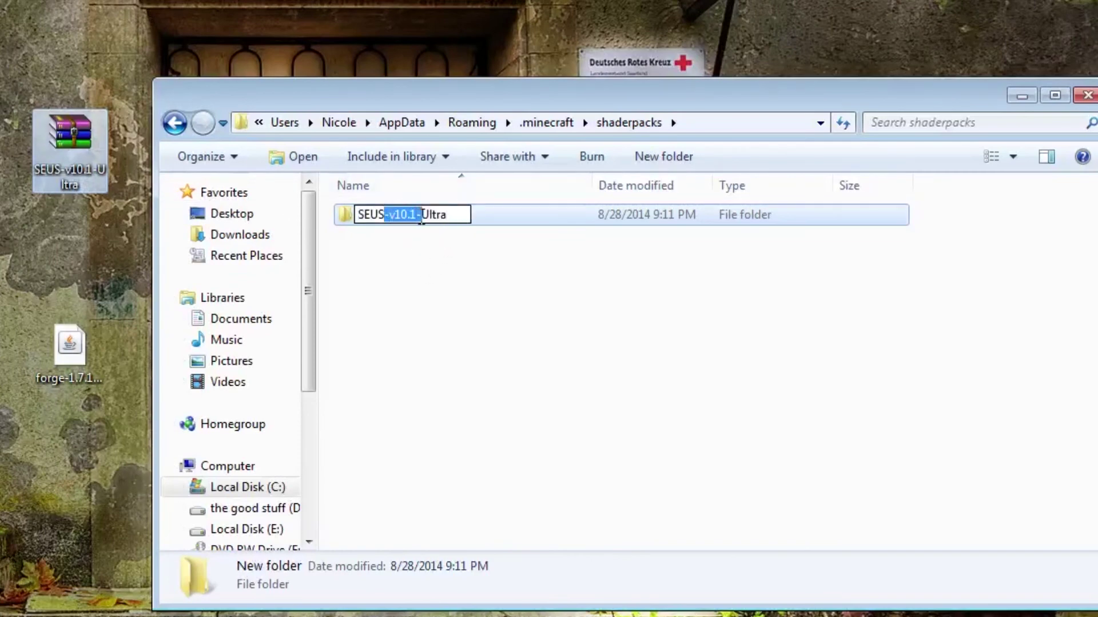
key(BackSpace)
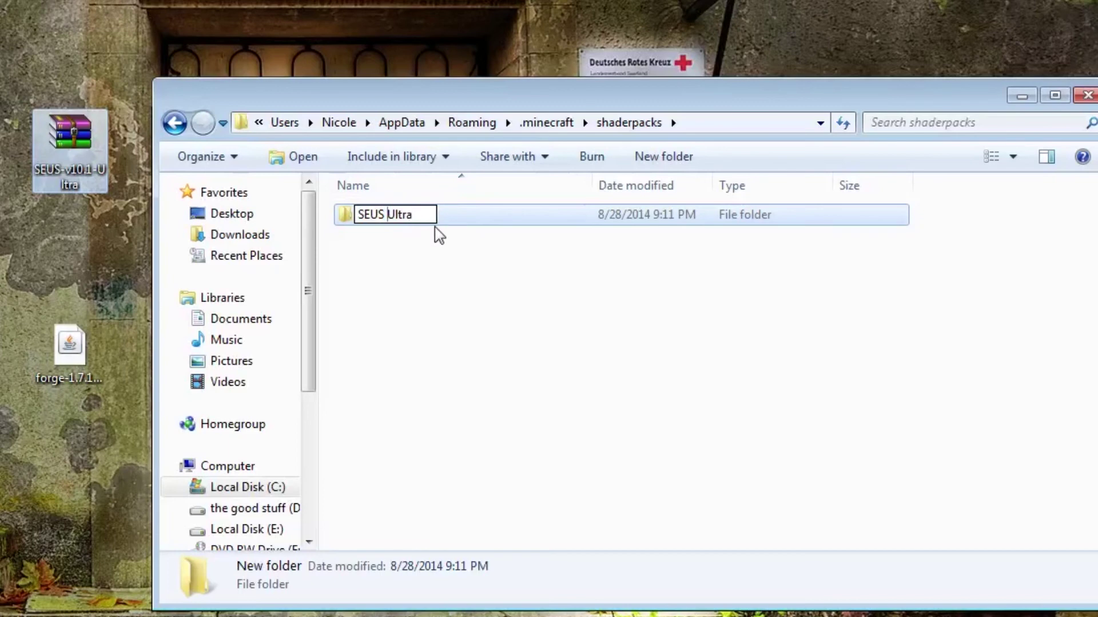
click(427, 217)
text(v10.1)
click(444, 299)
Extract the shaders folder from the desktop SEUS-v10.1-Ultra archive into the SEUS Ultra v10.1 folder
double_click(355, 221)
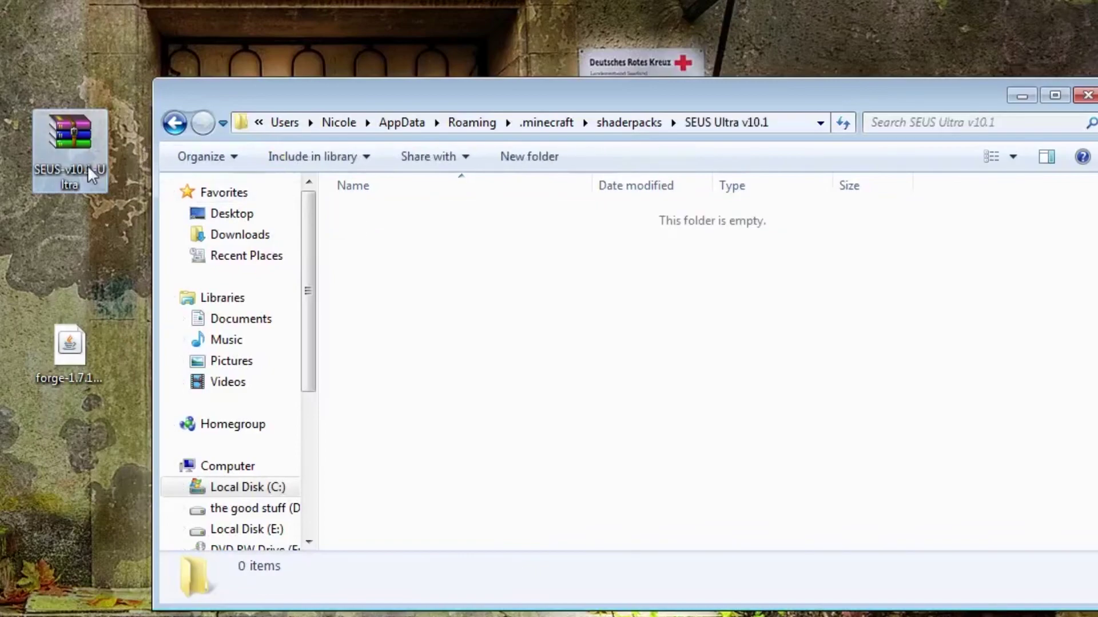
double_click(81, 160)
click(72, 199)
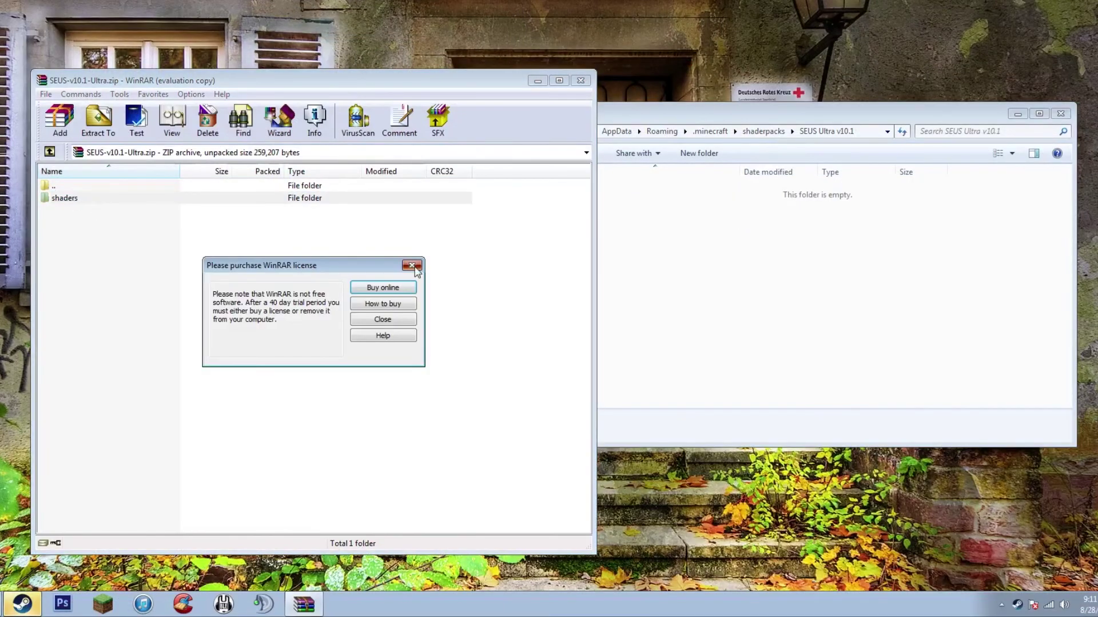
click(416, 264)
drag(95, 205, 791, 250)
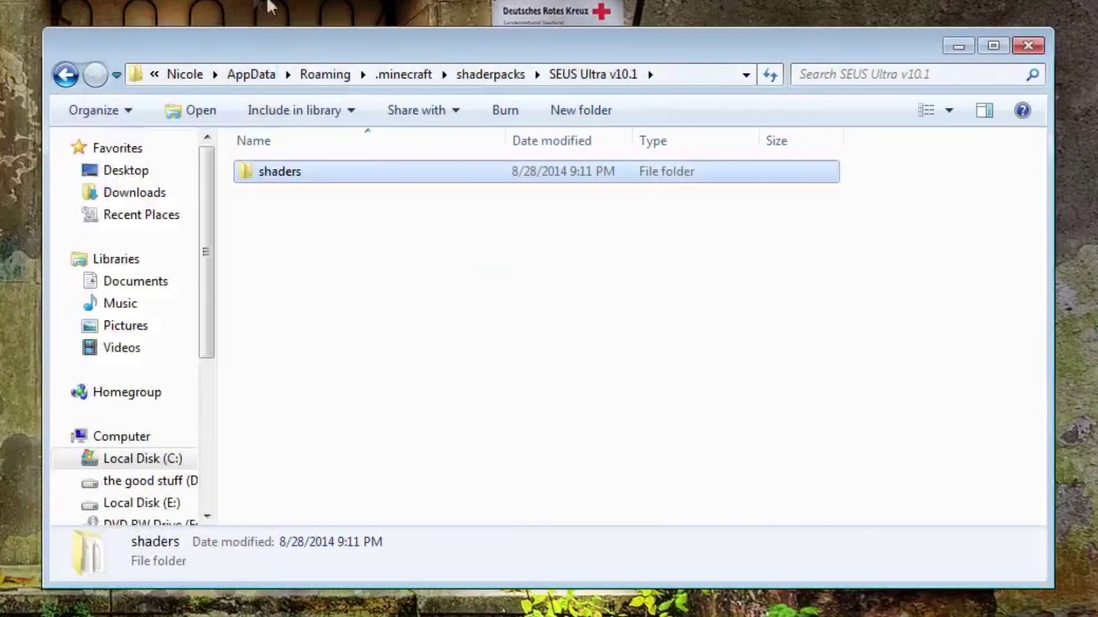
Check the nesting of shaderpacks, SEUS Ultra v10.1 and shaders, look through the shader files, and close the folder window
click(564, 68)
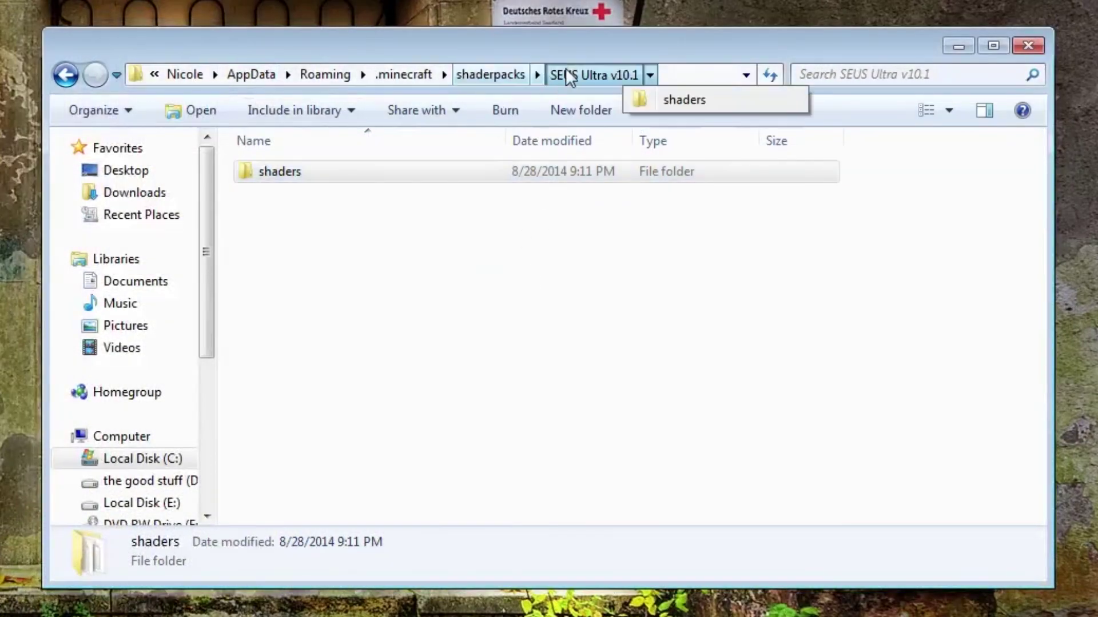
click(415, 189)
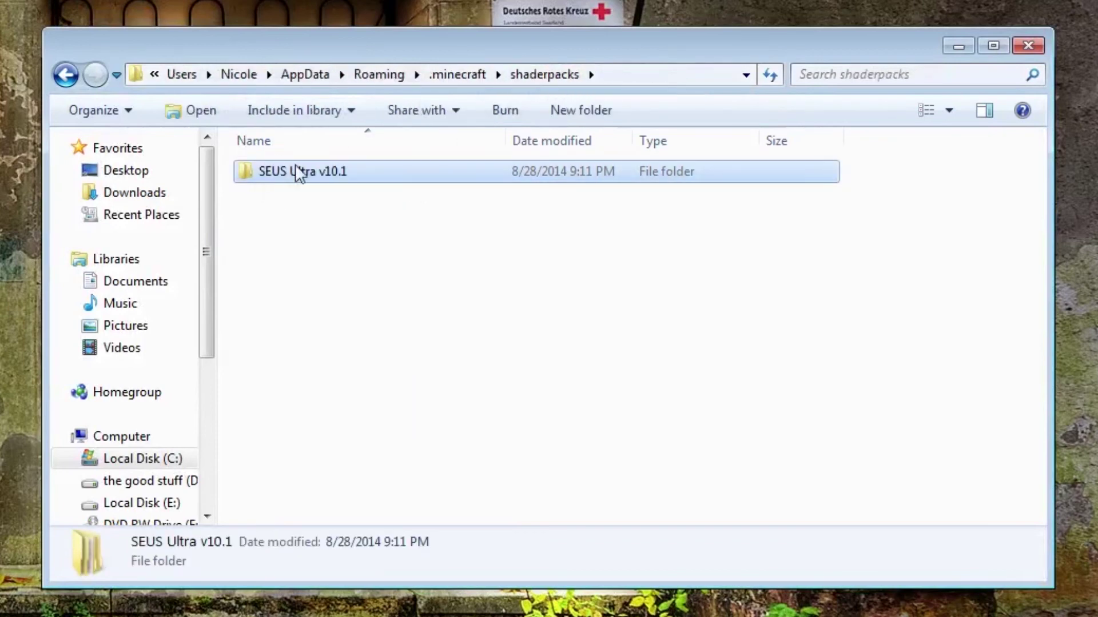
double_click(292, 172)
click(285, 178)
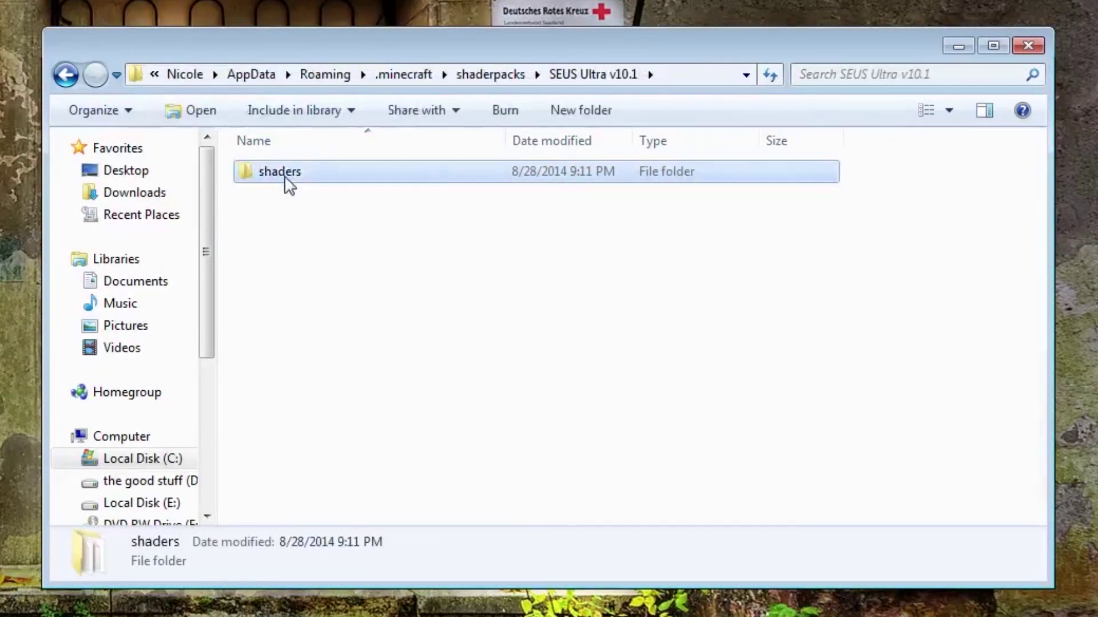
double_click(286, 174)
scroll(366, 486, down, 4)
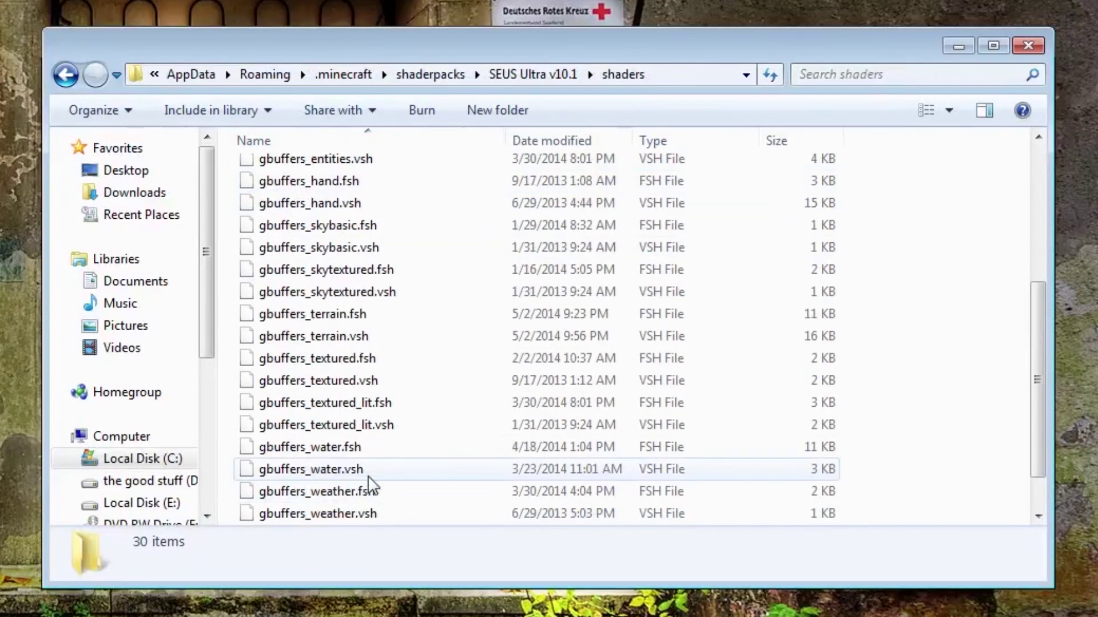
click(533, 73)
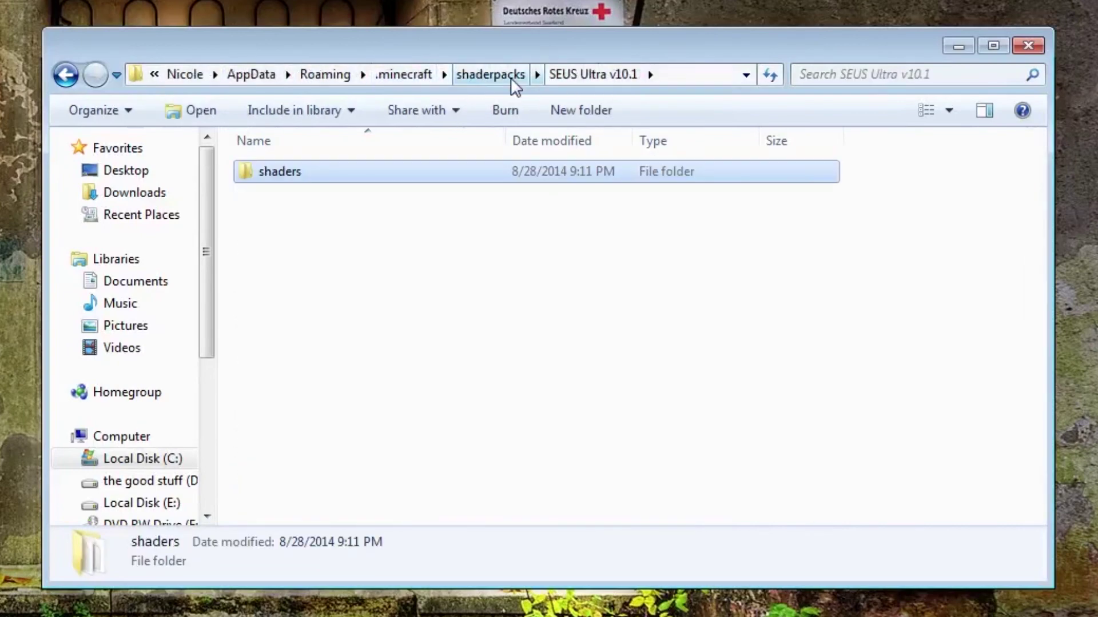
click(510, 77)
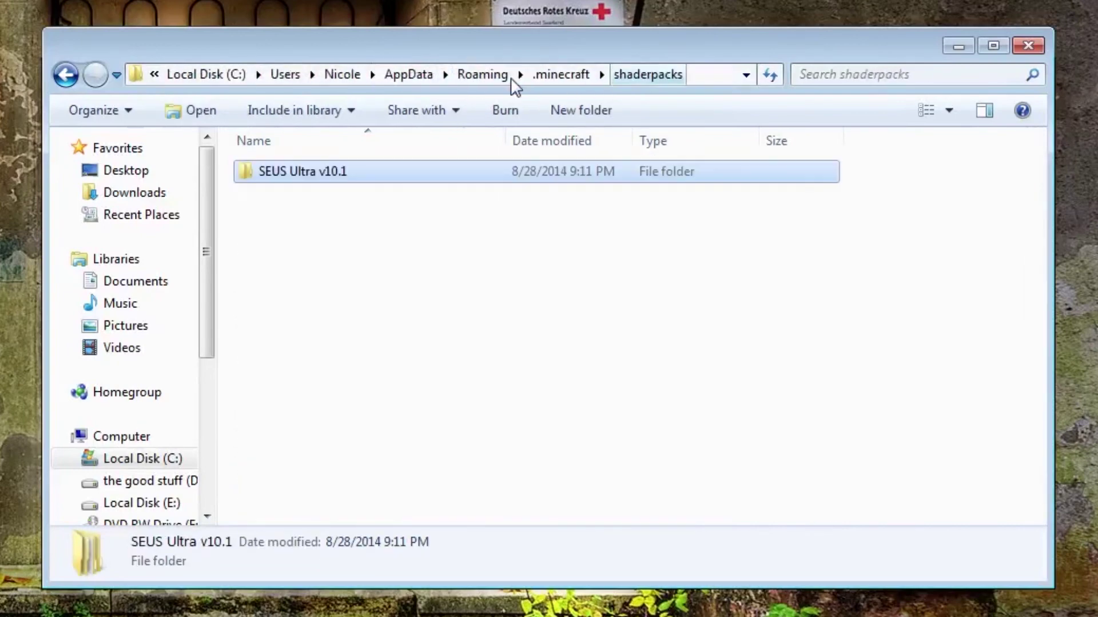
click(1027, 46)
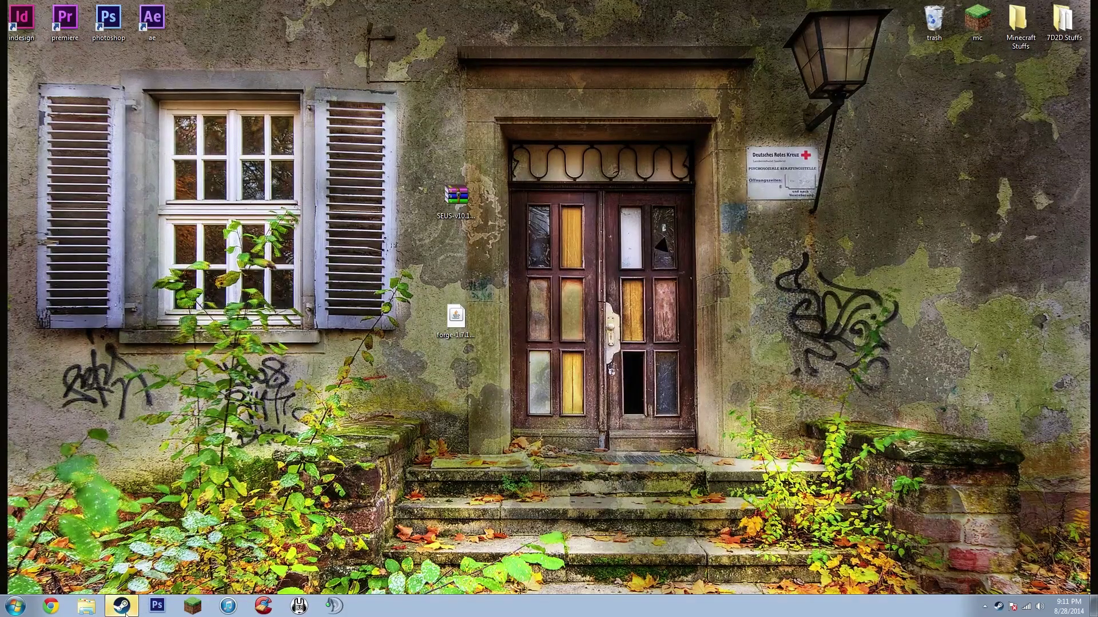
Switch to the Minecraft Launcher and start the game with the Forge profile
click(193, 606)
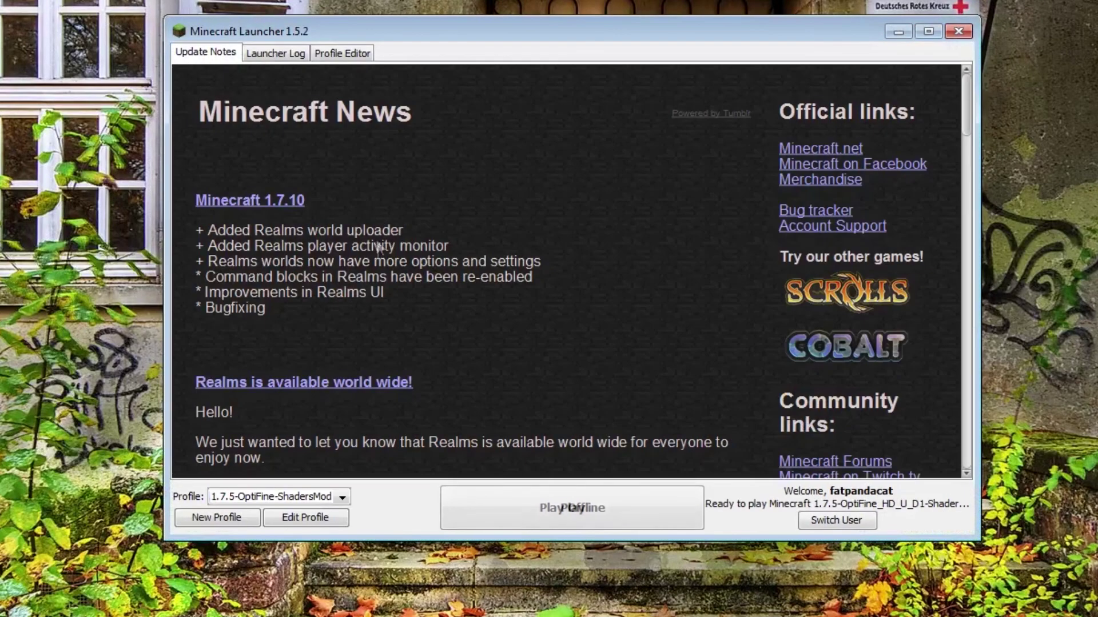
click(332, 491)
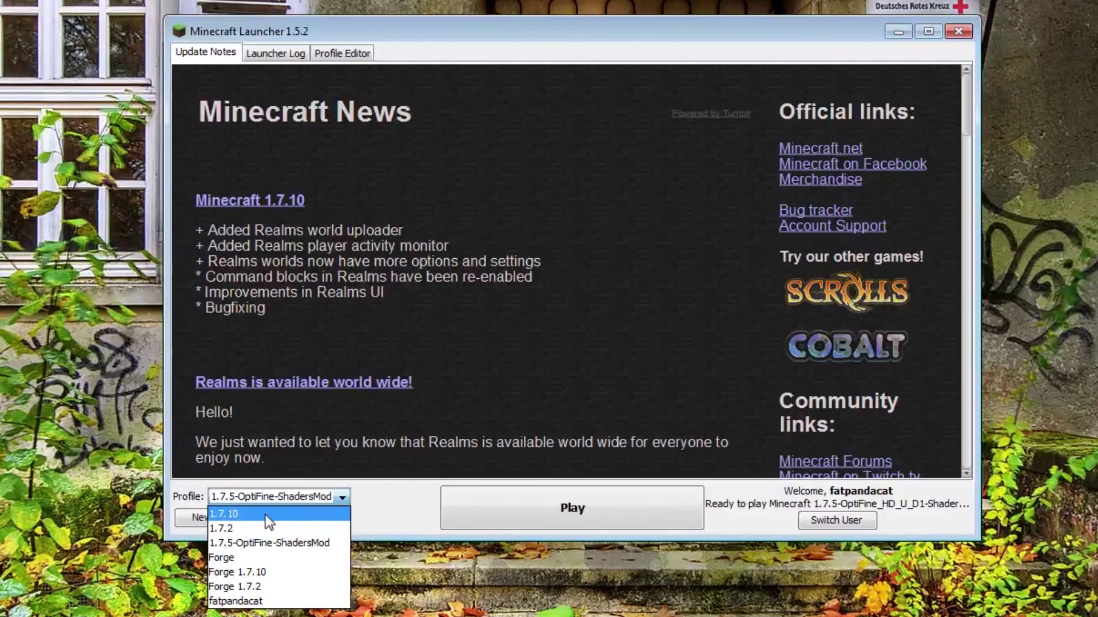
click(232, 557)
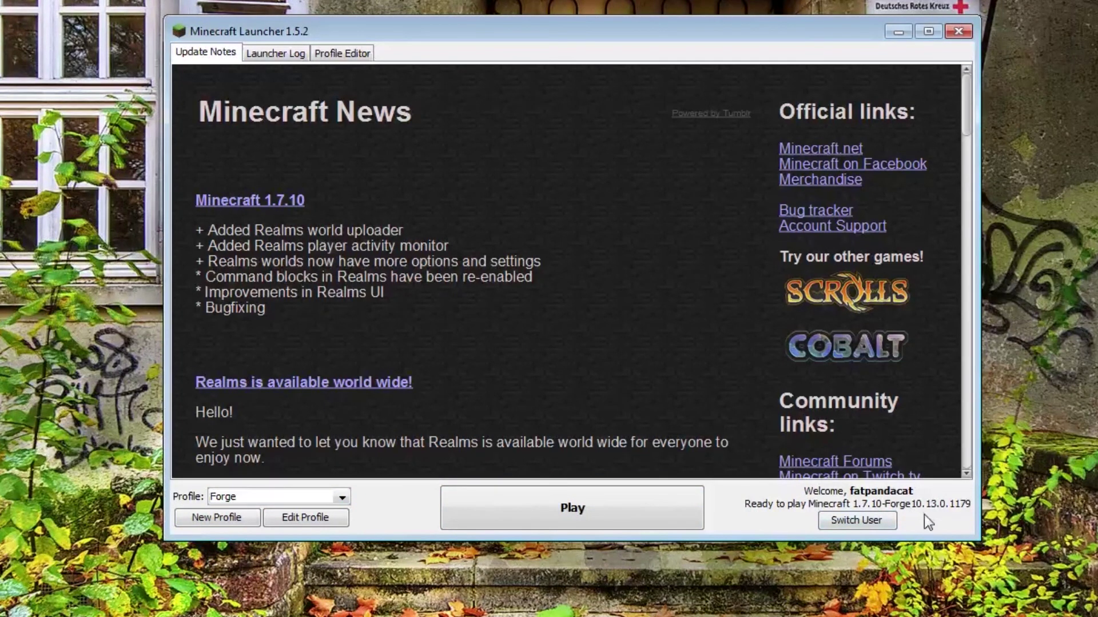
click(577, 514)
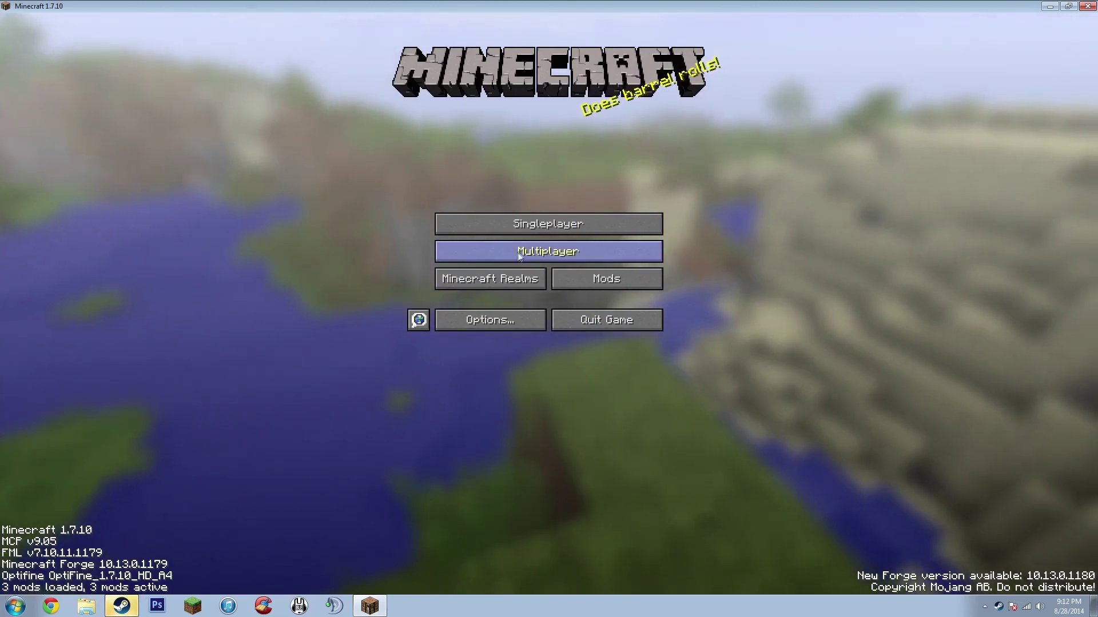
Inspect the Minecraft Forge and Optifine entries in the game's mod list and leave the list
click(582, 278)
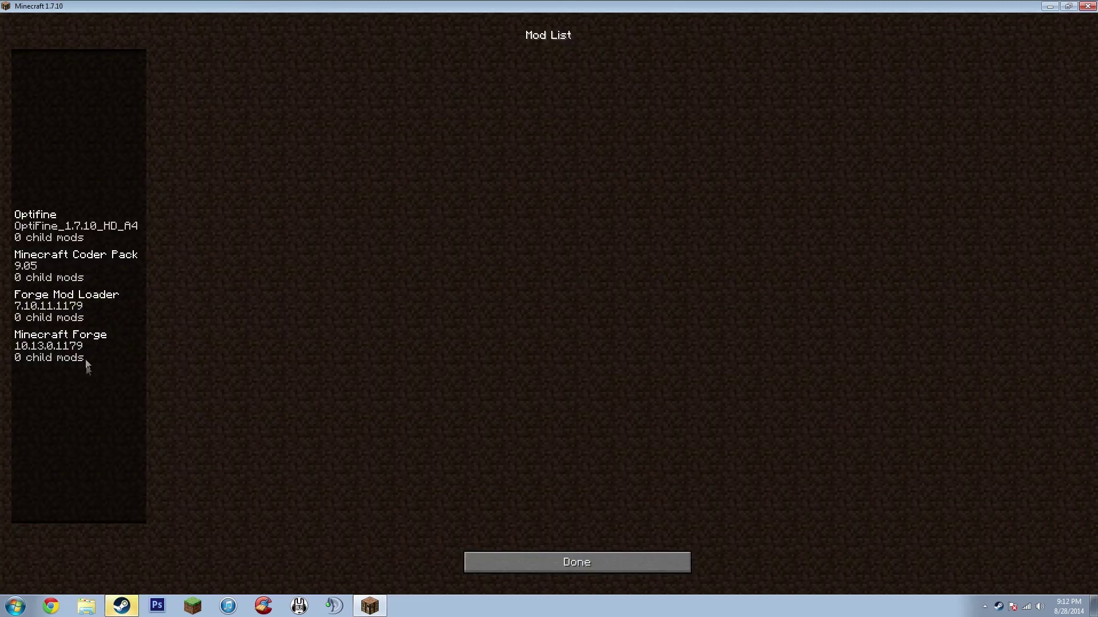
click(44, 339)
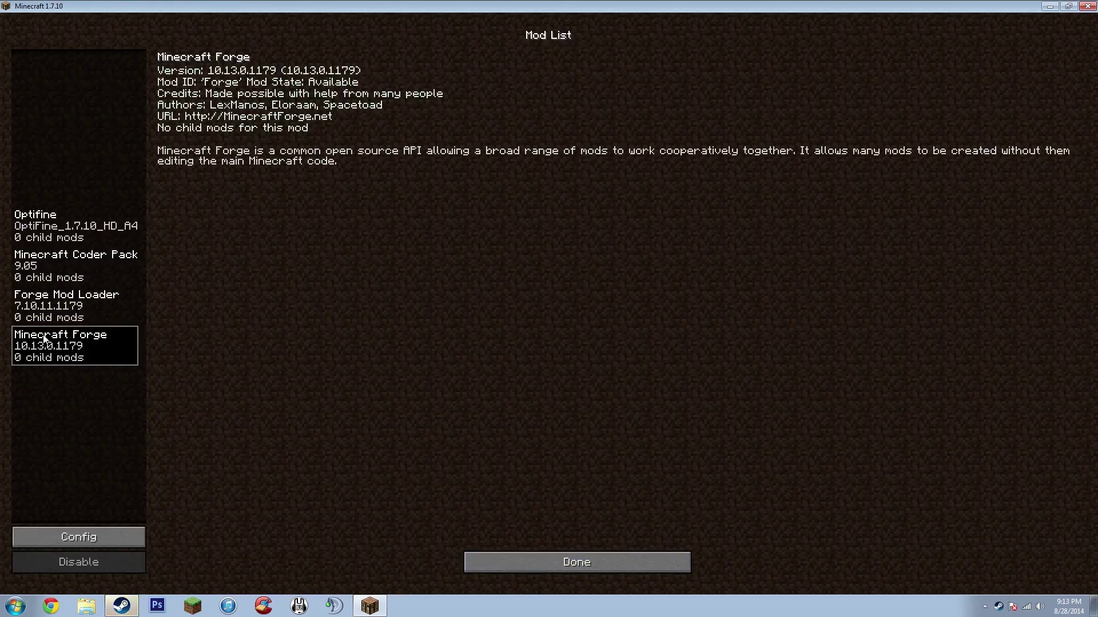
click(51, 218)
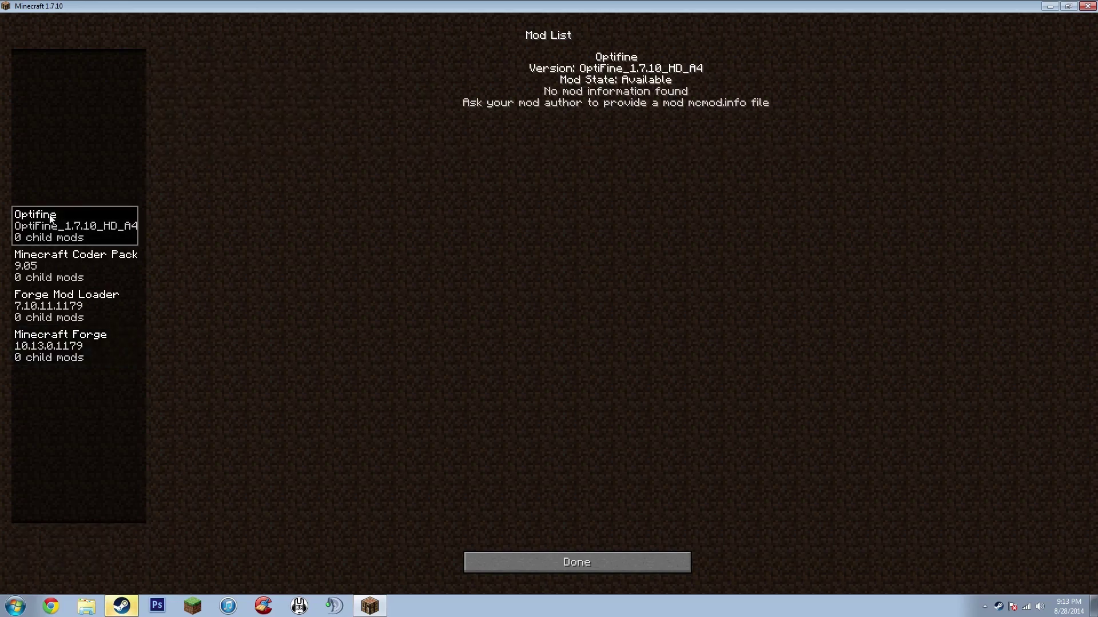
click(576, 562)
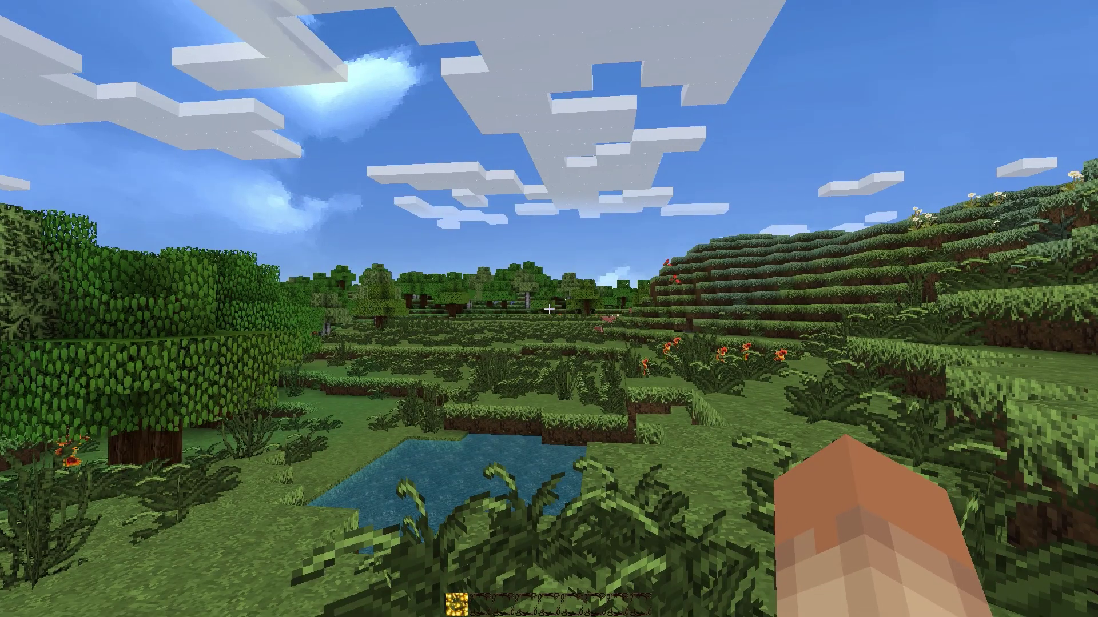
Activate the SEUS Ultra v10.1 shader pack from the in-game shader options and return to the world
key(Escape)
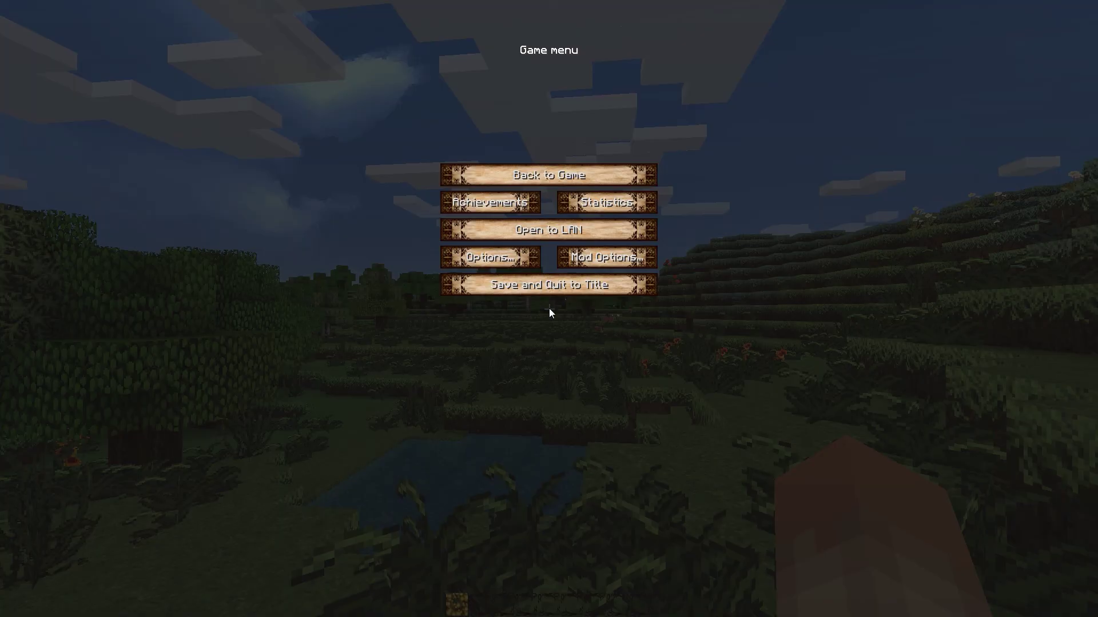
click(502, 262)
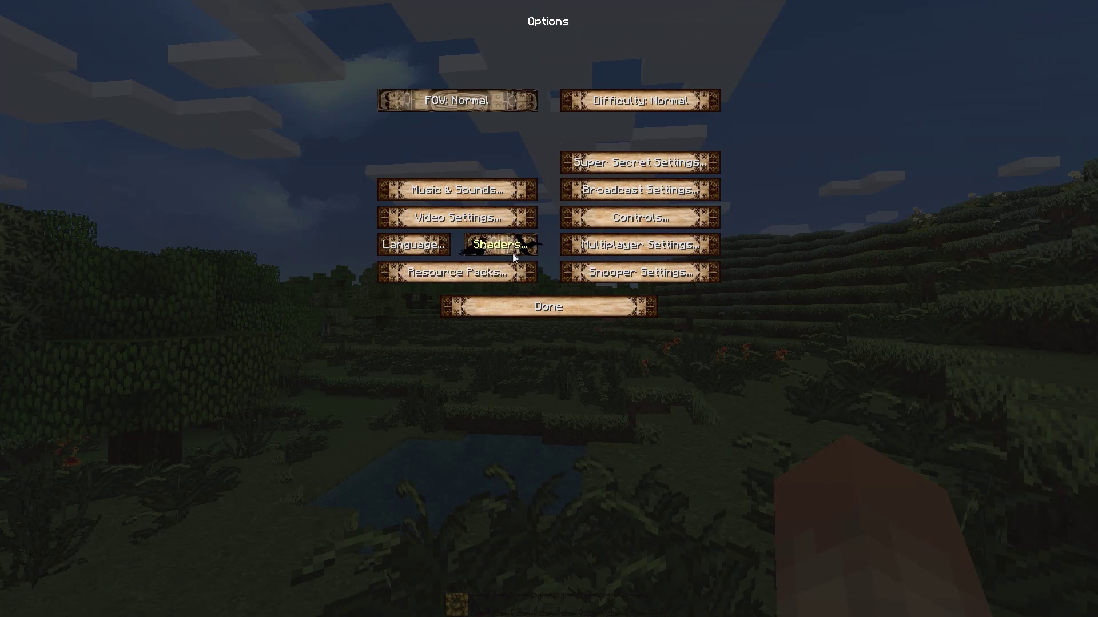
click(512, 252)
click(298, 308)
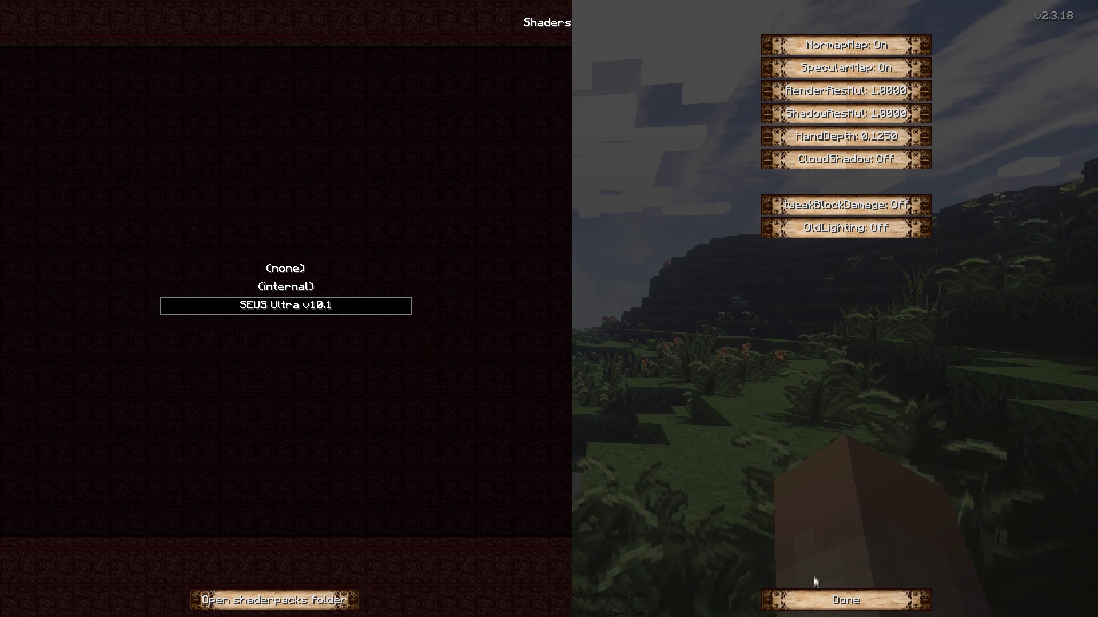
click(828, 599)
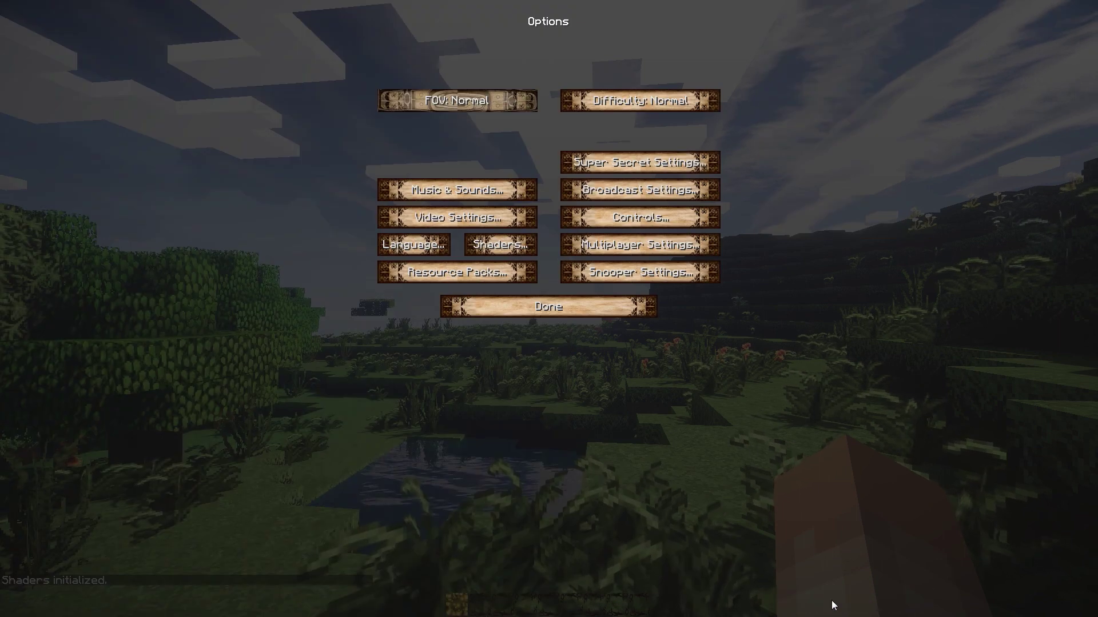
click(549, 307)
click(503, 175)
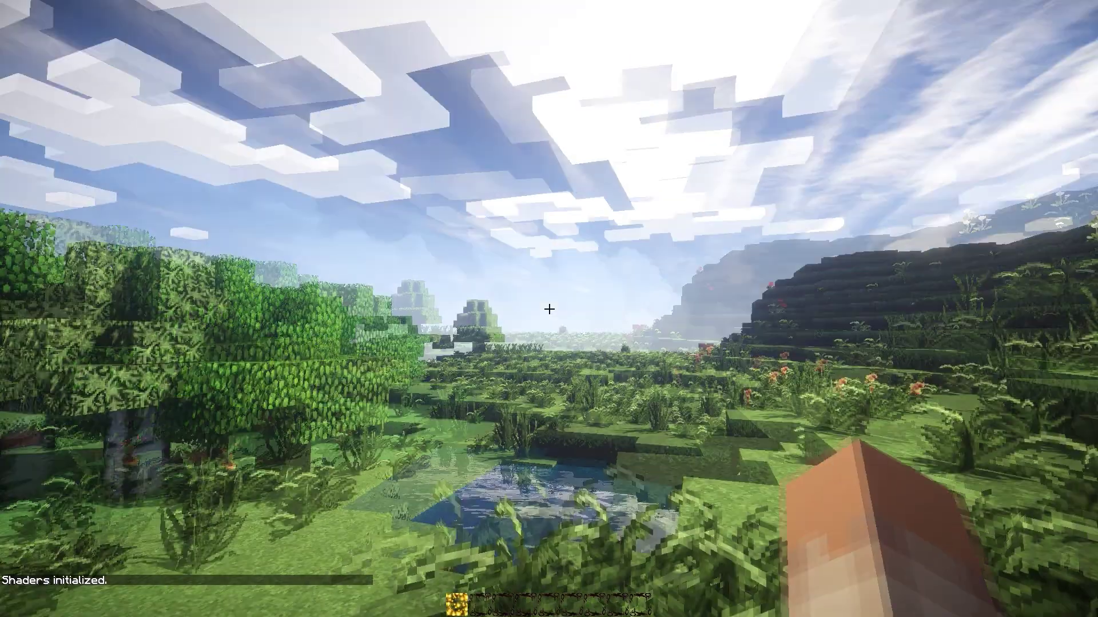
Walk around the pond and trees to examine the water reflections, shadows and sky rendered by the shader pack
key(w)
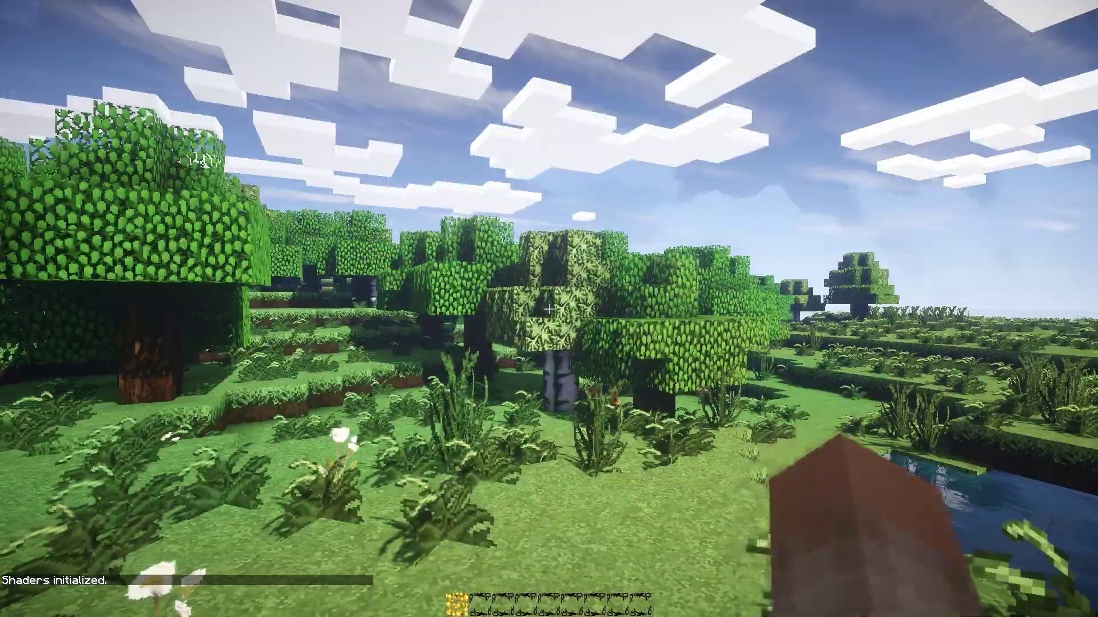
key(w)
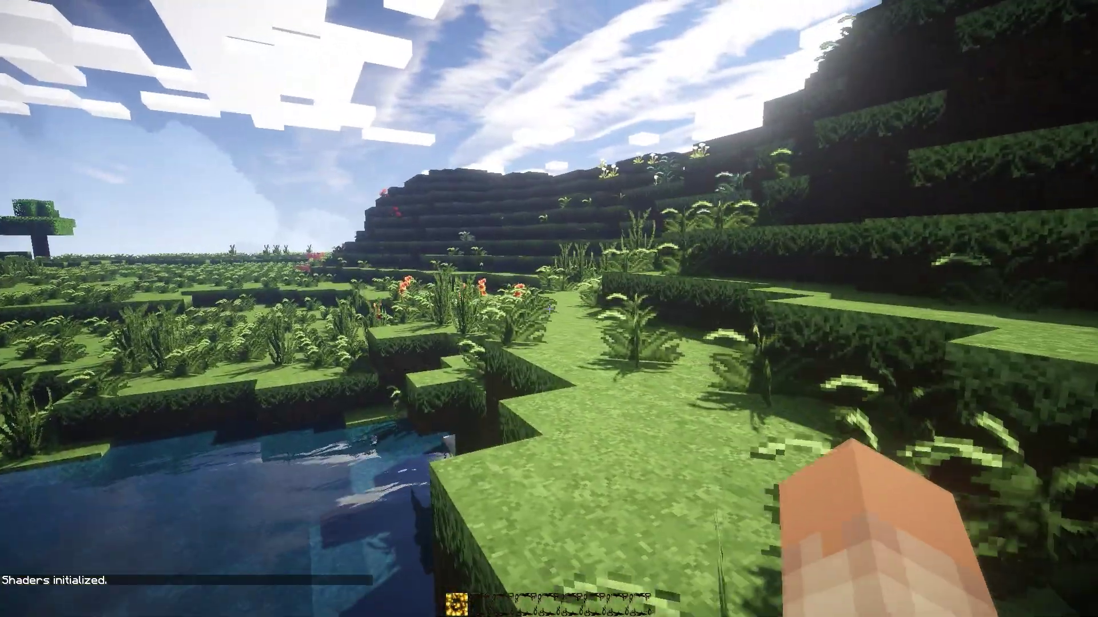
key(w)
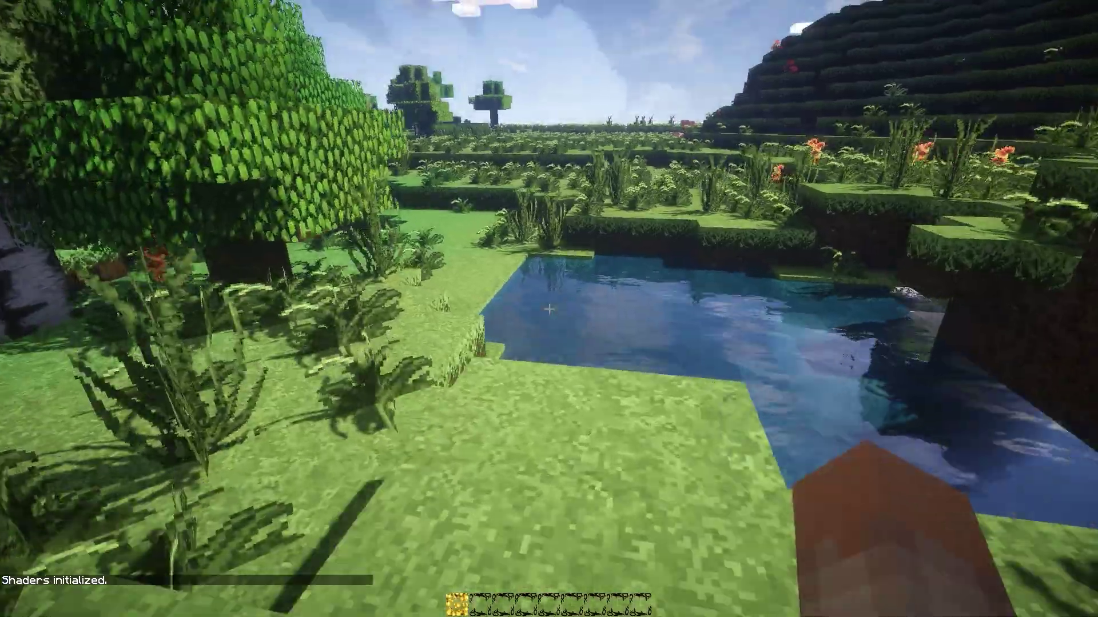
key(w)
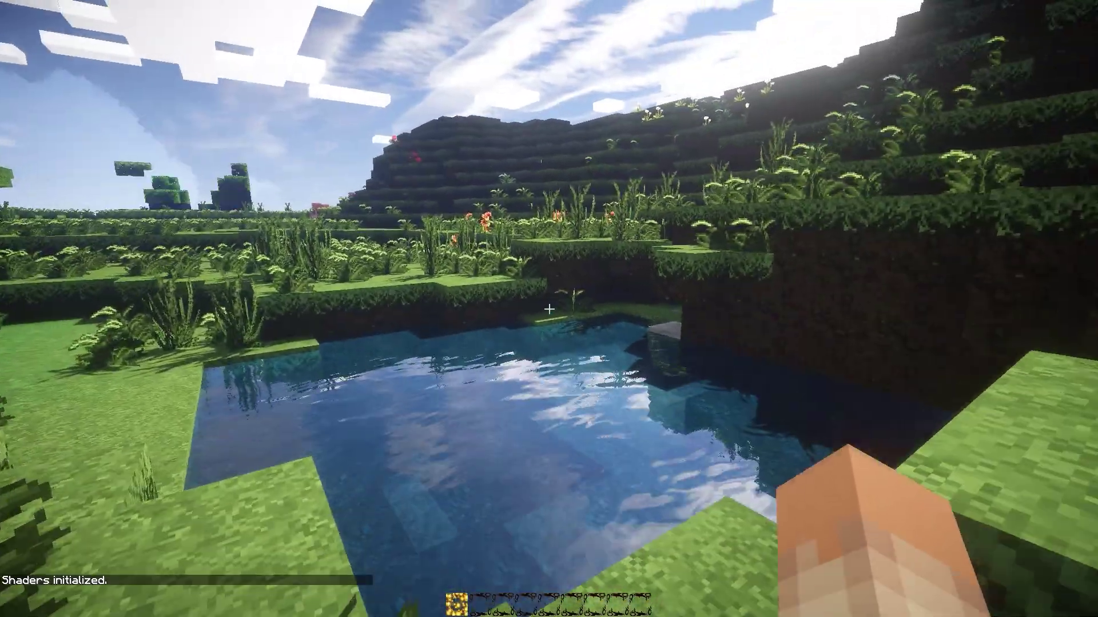
key(w)
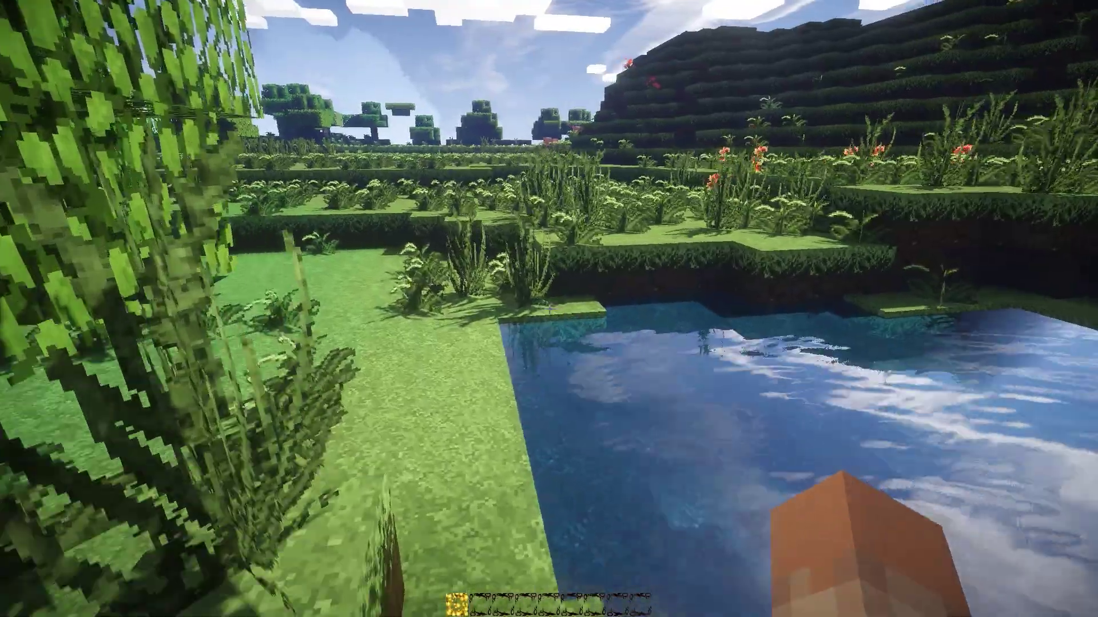
key(w)
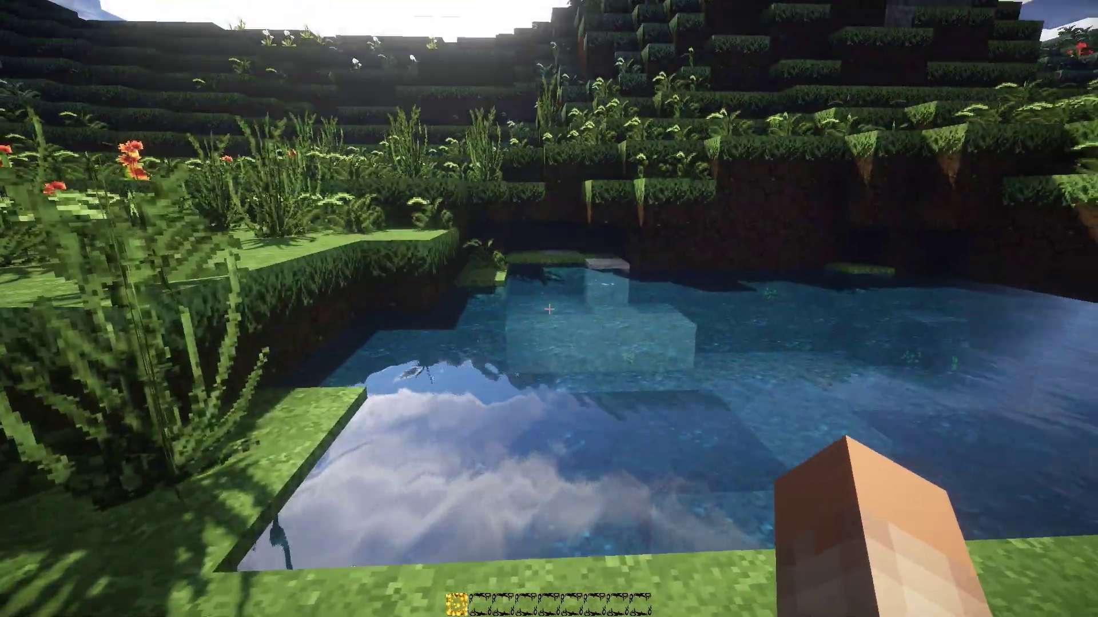
key(w)
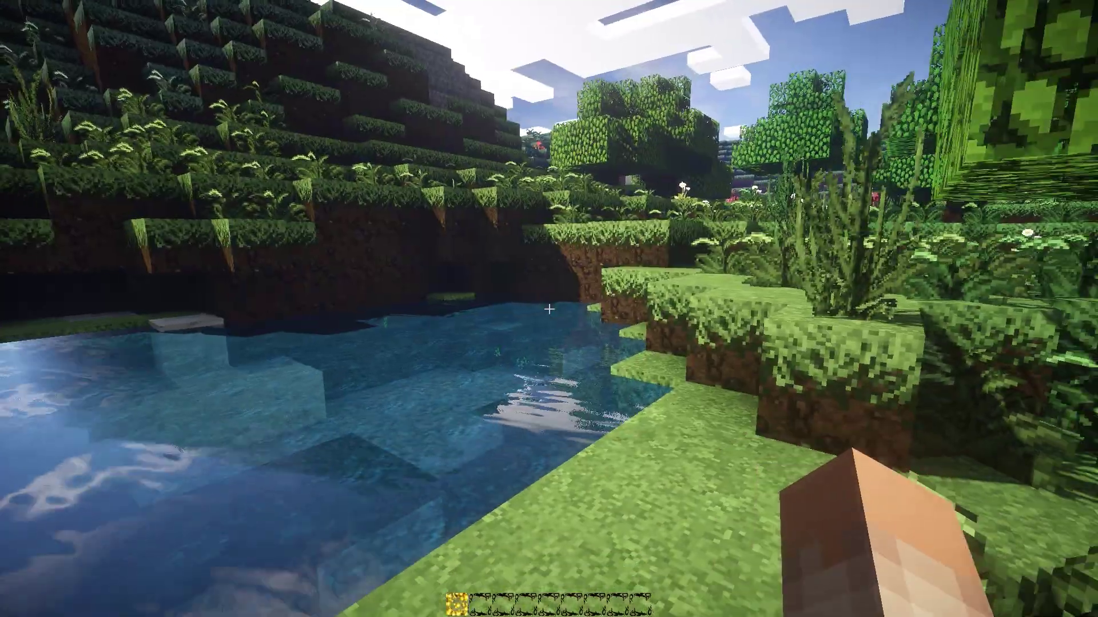
key(w)
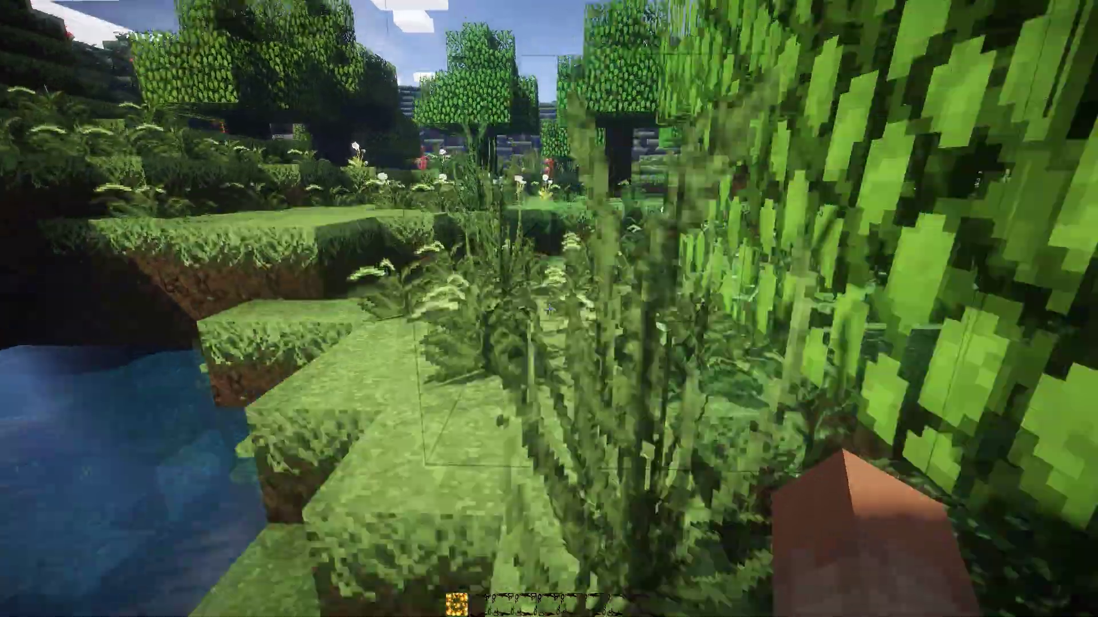
key(w)
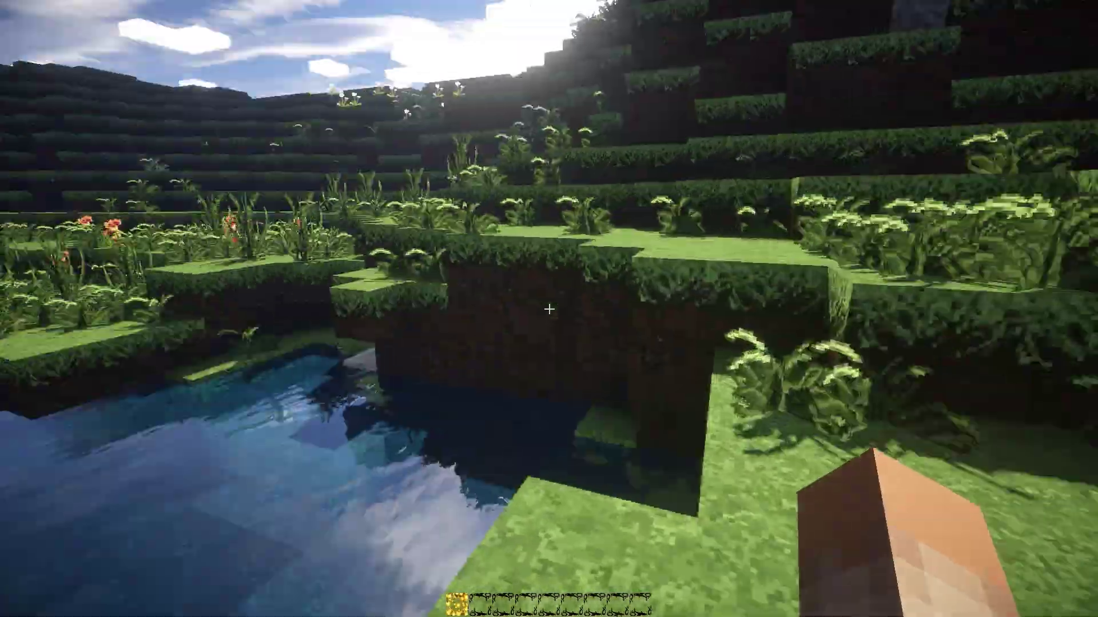
key(w)
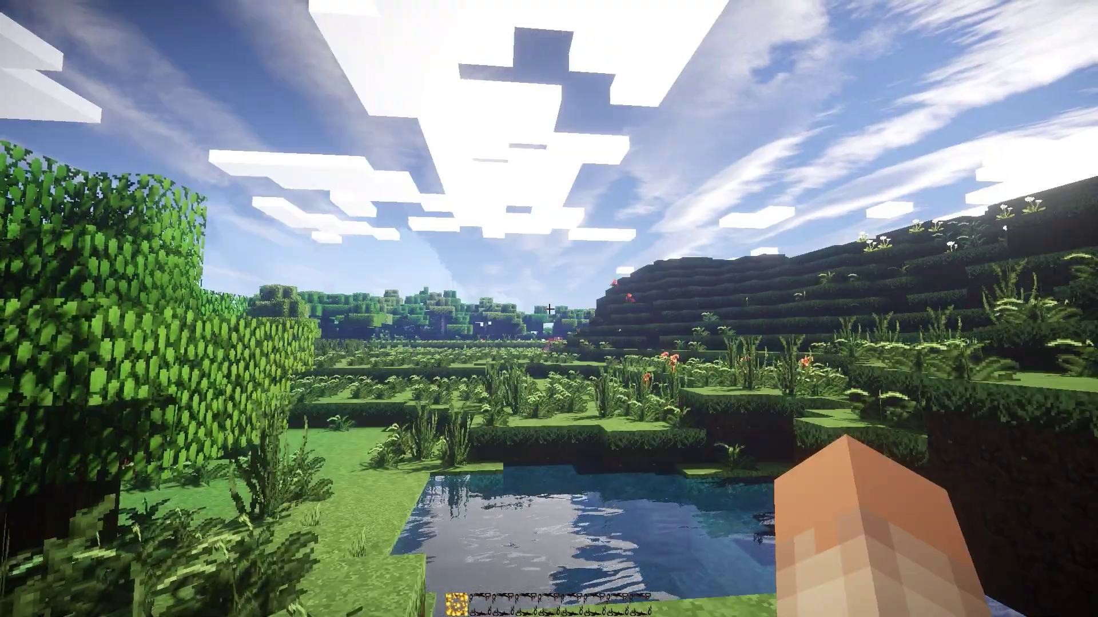
mouse_move(549, 309)
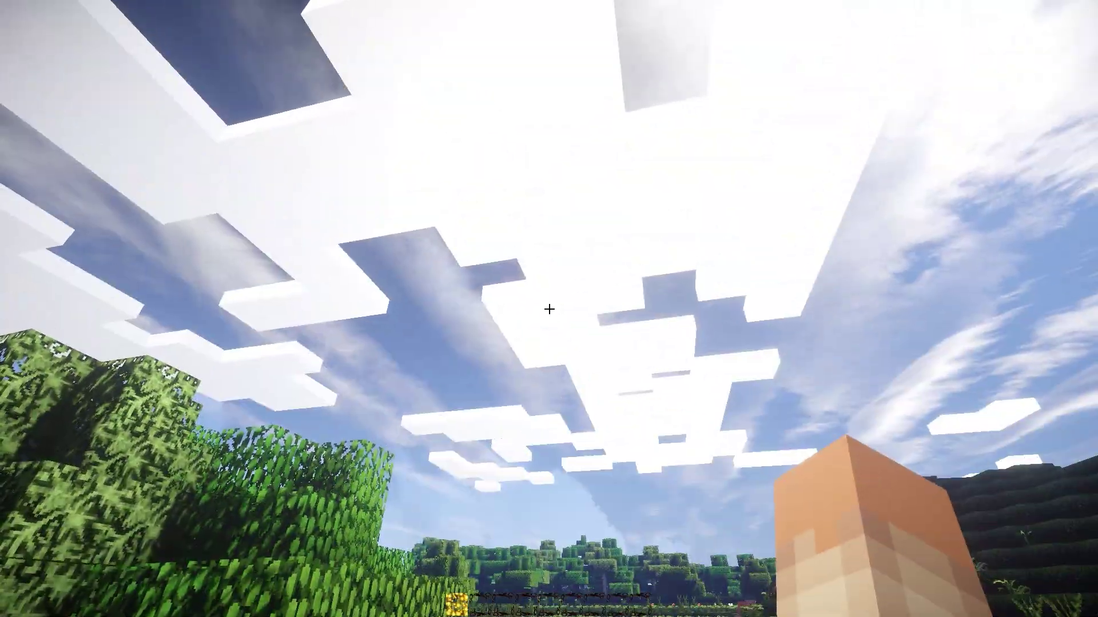
key(w)
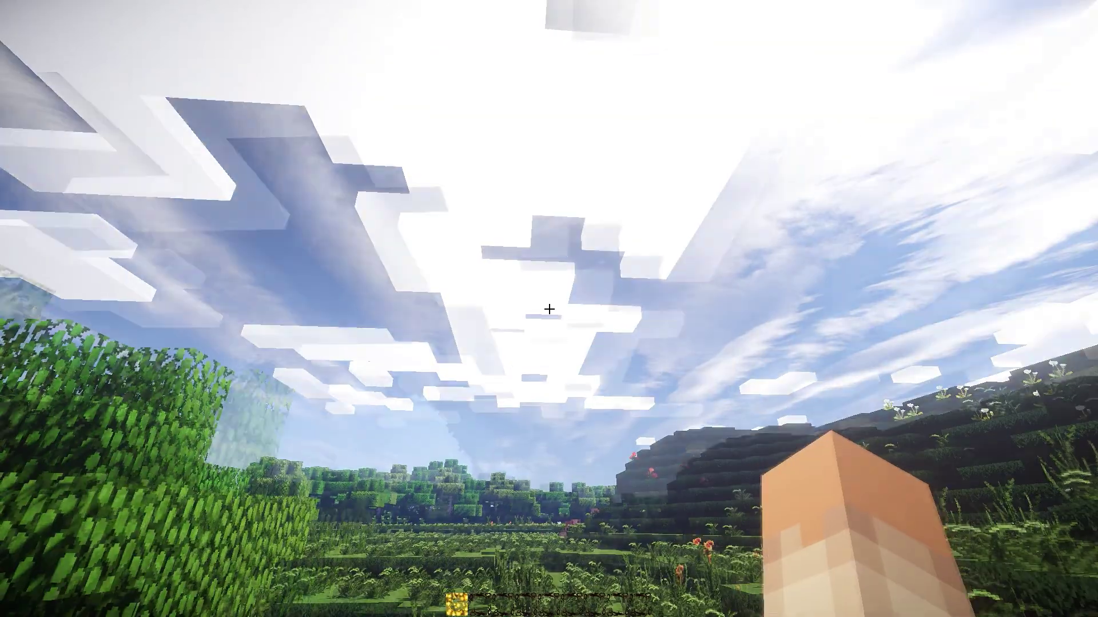
Turn the clouds off in the video settings, return to the world and hide the game HUD
key(Escape)
click(535, 269)
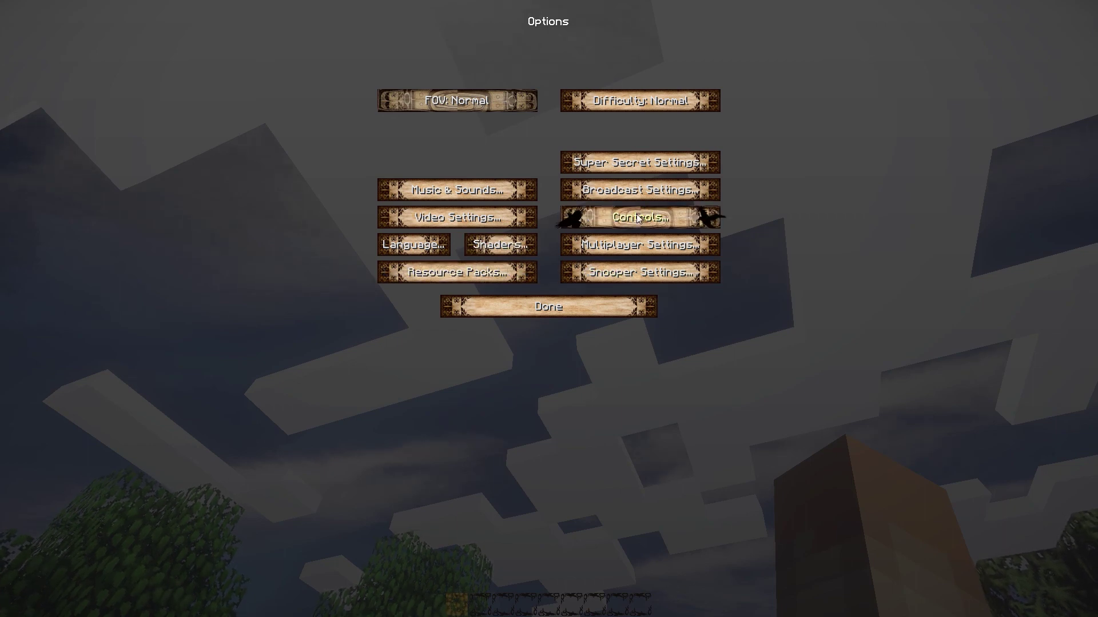
click(465, 222)
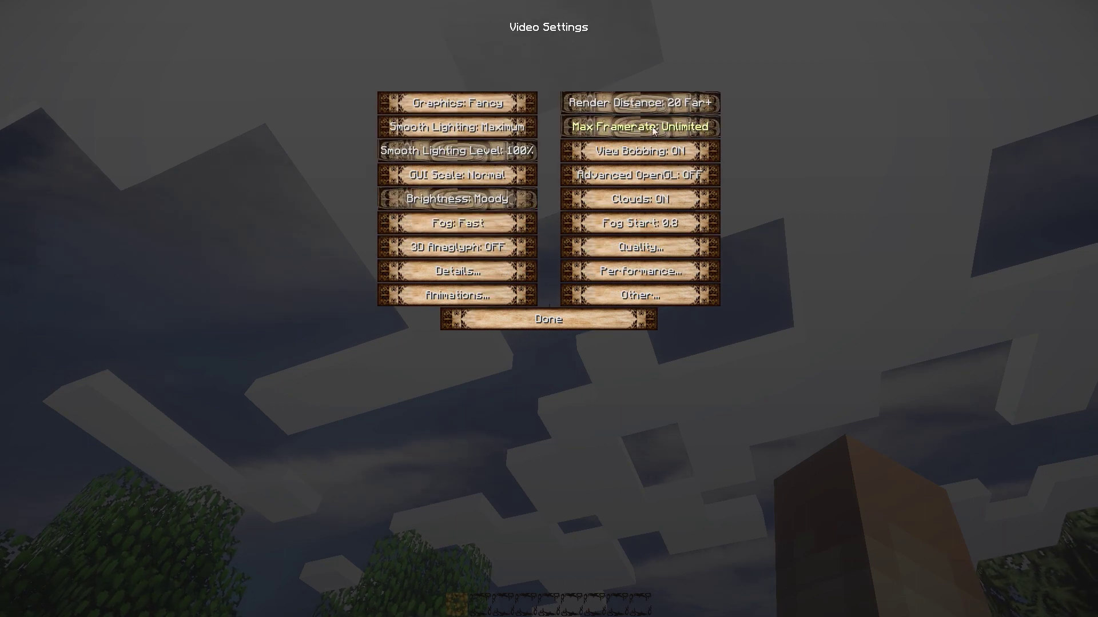
click(632, 200)
click(568, 325)
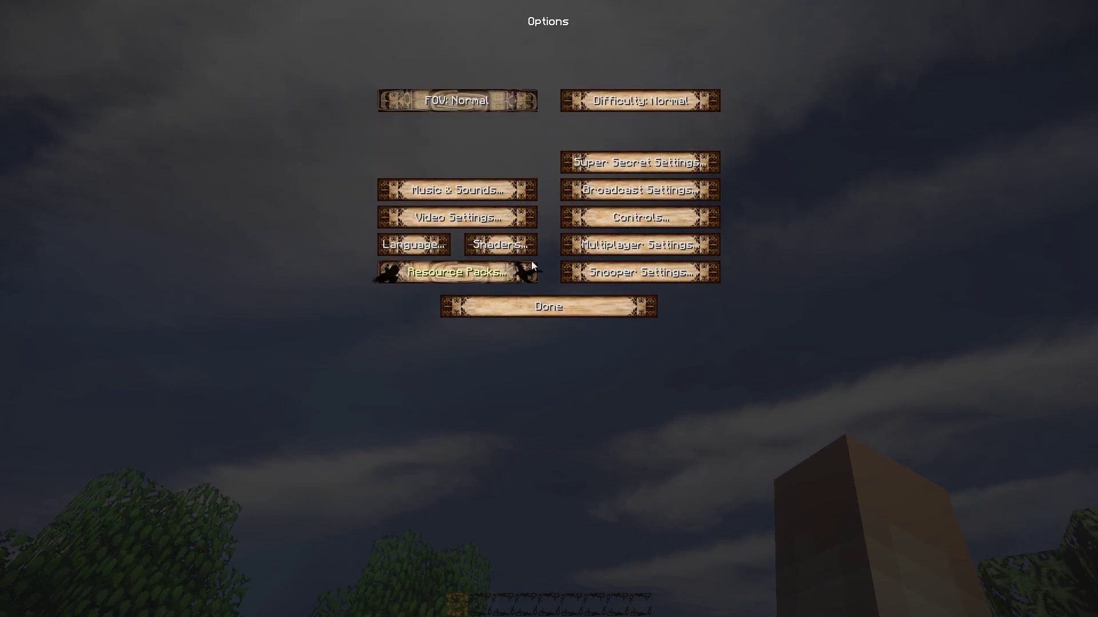
click(521, 309)
click(532, 175)
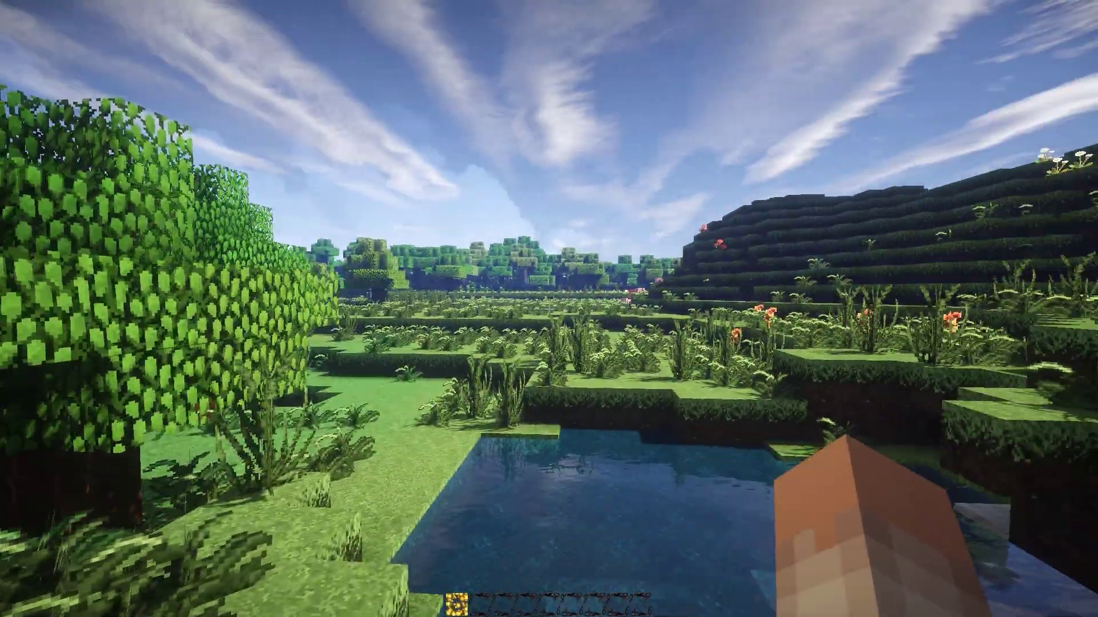
key(F1)
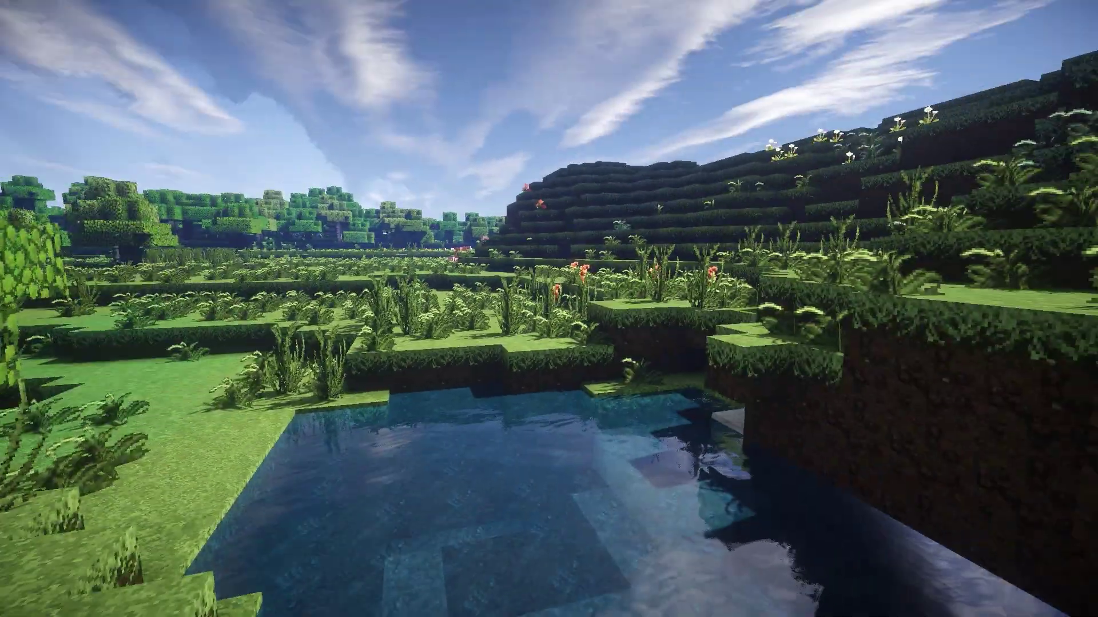